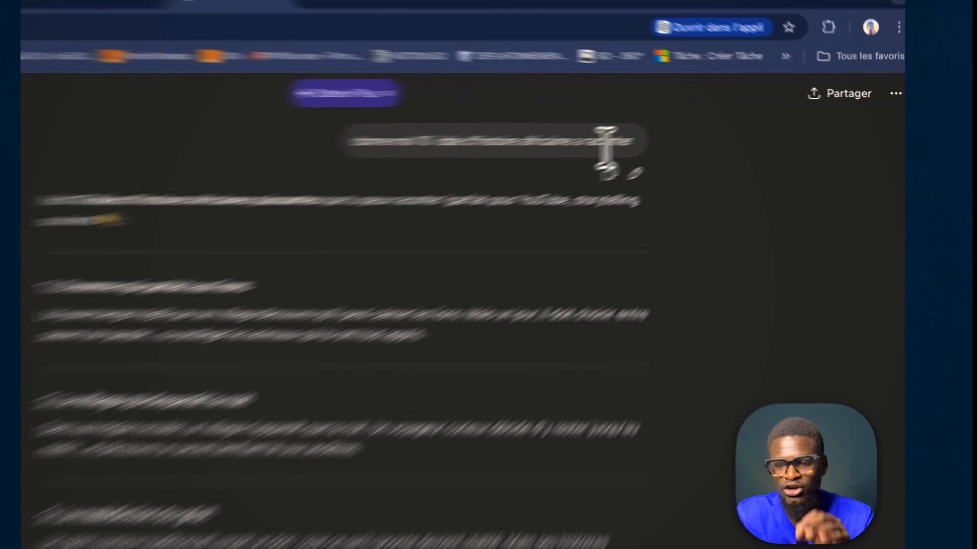
Step: Examine the request for ten African stories and its list of ideas, highlighting idea 3, "La malédiction du griot"
double_click(517, 164)
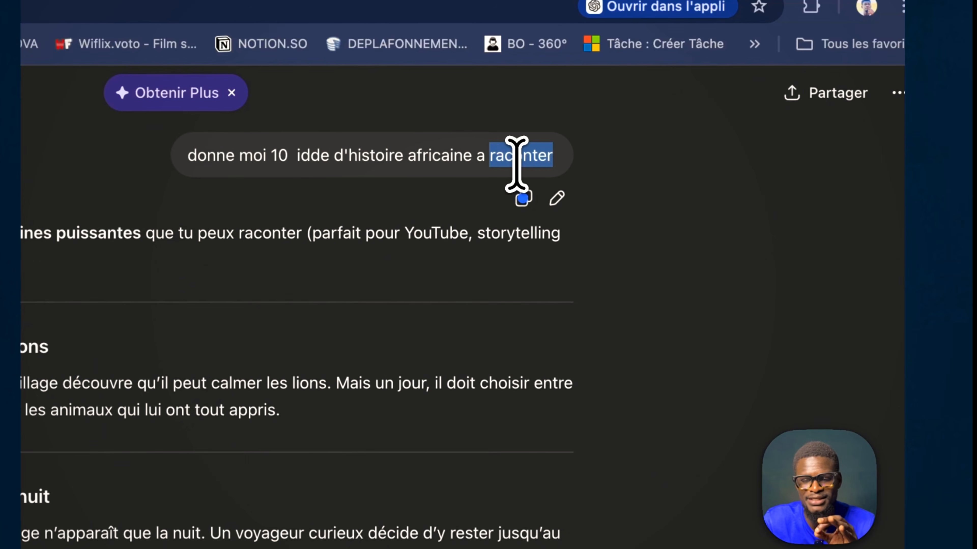
scroll(637, 268, "down", 10)
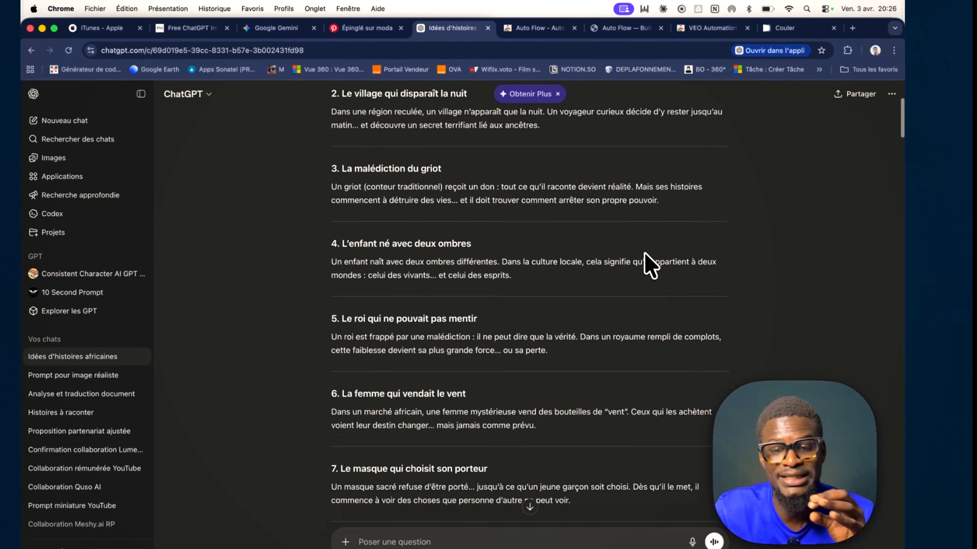
scroll(650, 266, "down", 3)
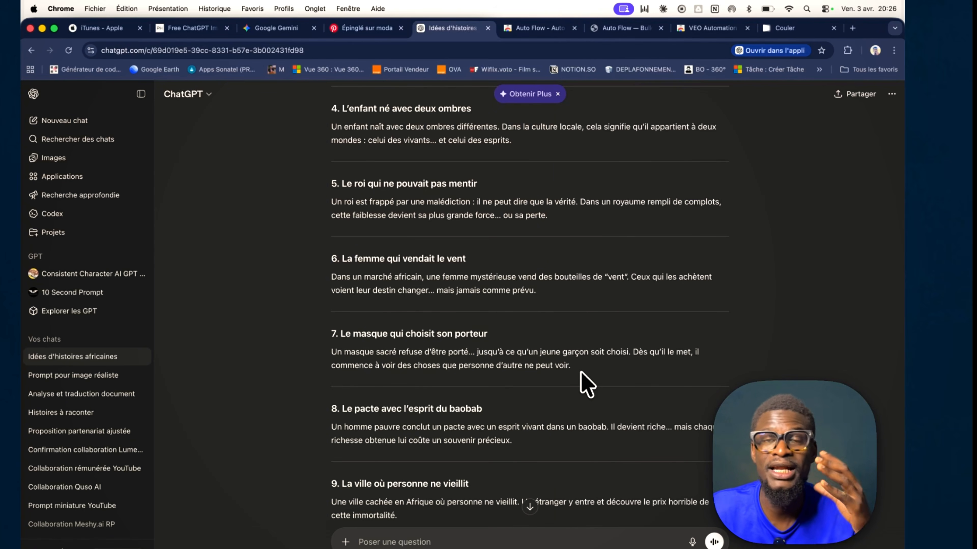
scroll(557, 377, "up", 8)
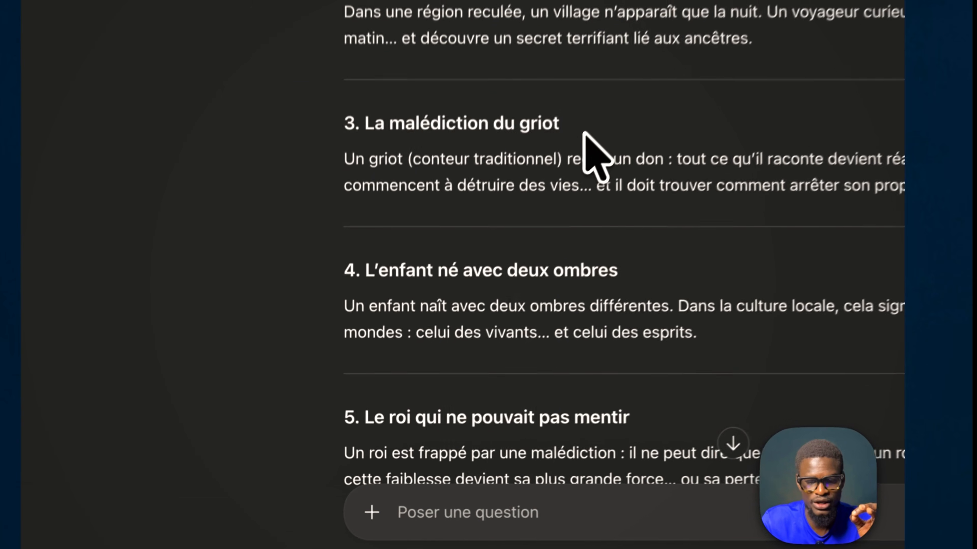
left_click_drag(489, 351, 367, 347)
left_click_drag(417, 120, 333, 117)
Step: Read through the full script for "La malédiction du griot", from the chosen title and hook to the final moral
scroll(334, 127, "down", 5)
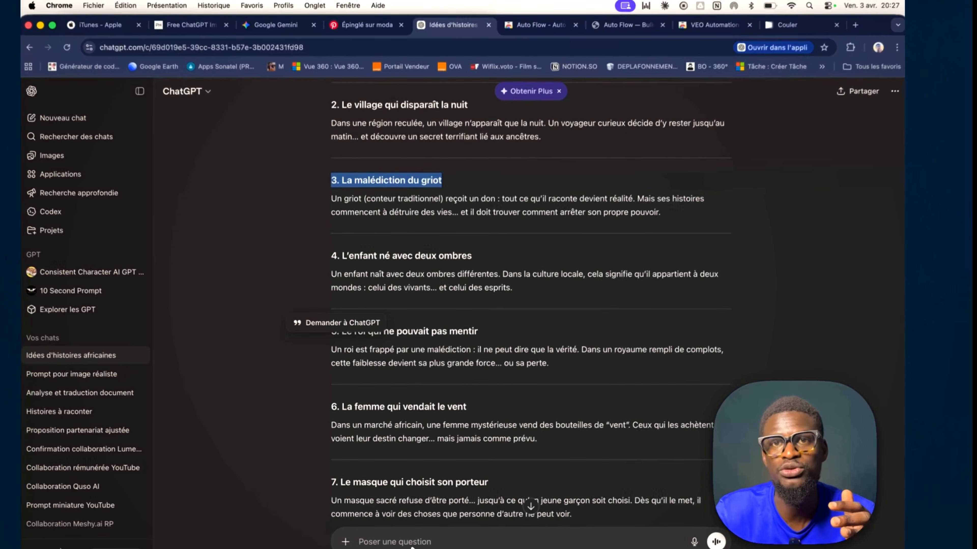
scroll(529, 308, "down", 15)
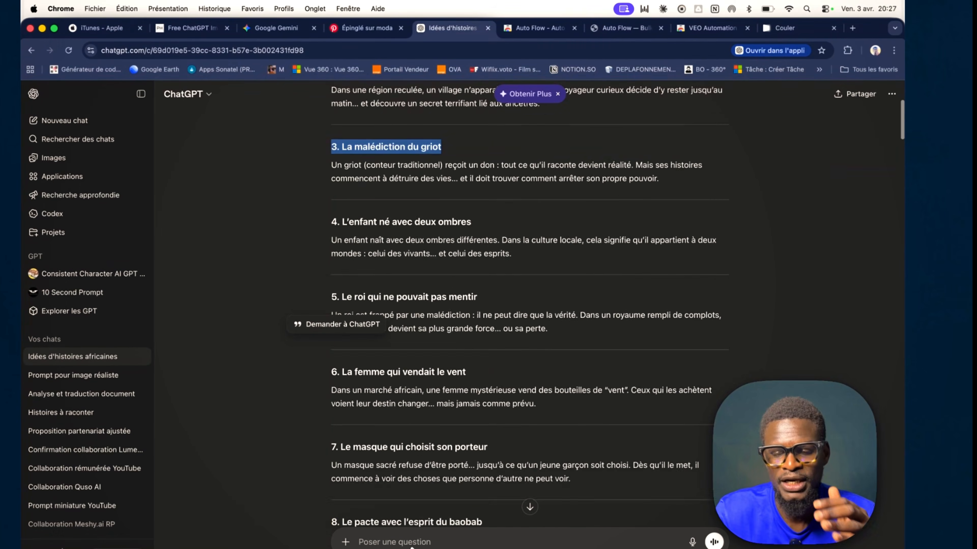
scroll(602, 411, "down", 5)
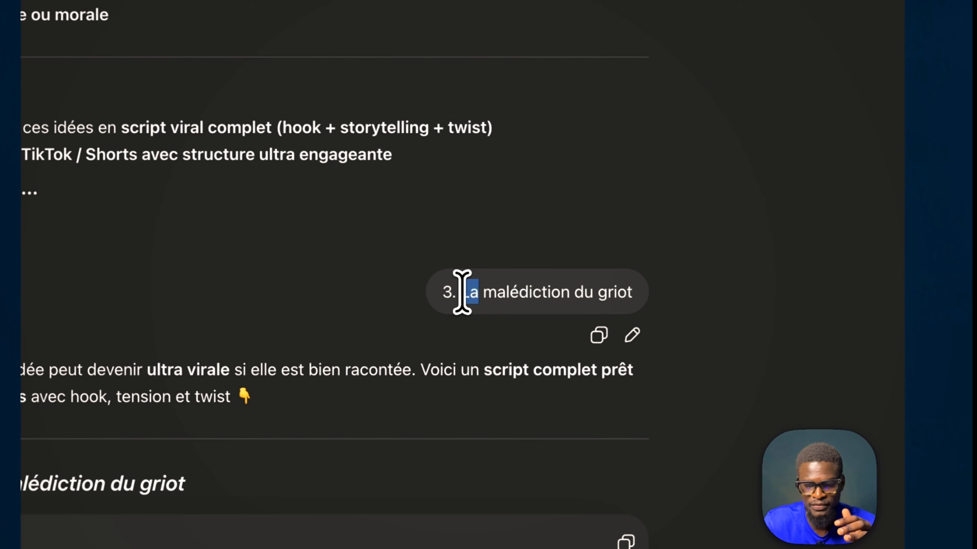
triple_click(468, 291)
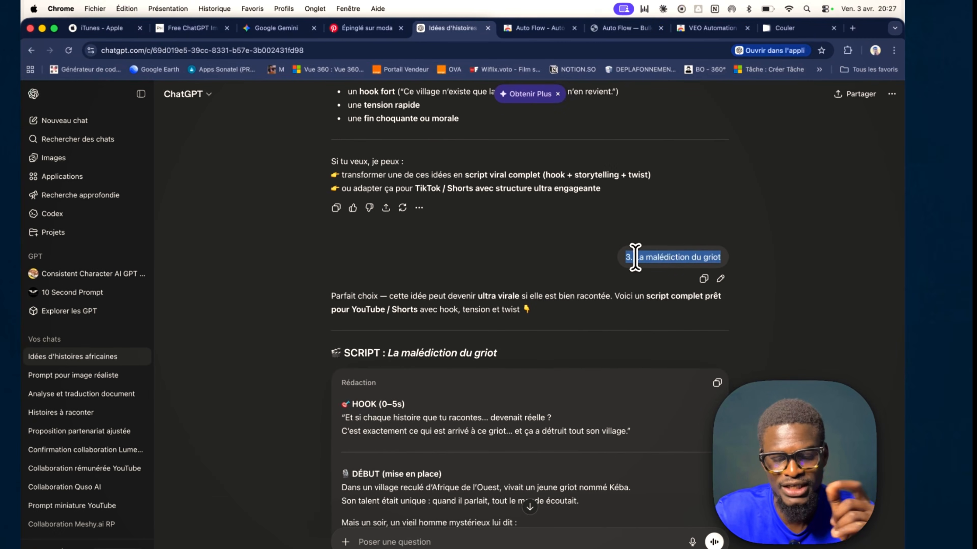
scroll(499, 347, "down", 5)
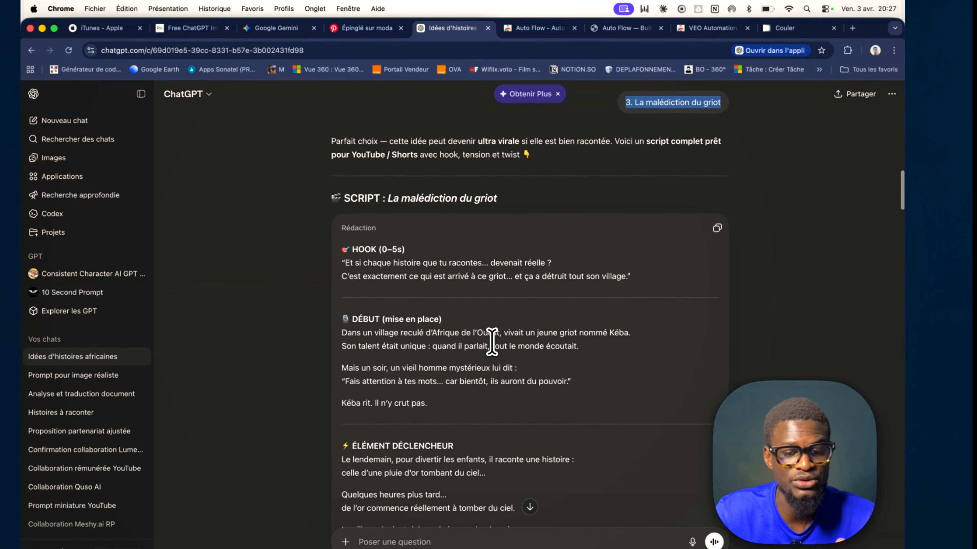
scroll(493, 341, "down", 2)
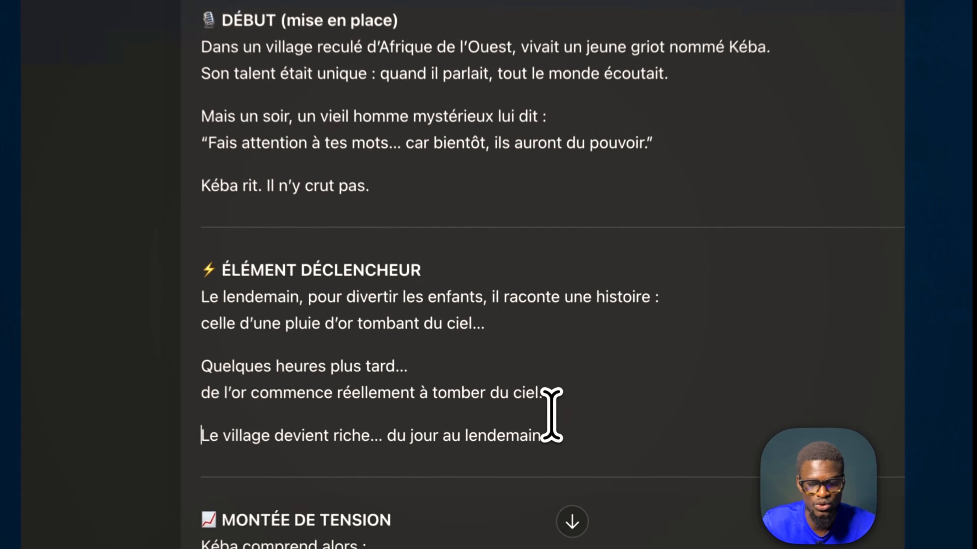
left_click_drag(517, 428, 446, 312)
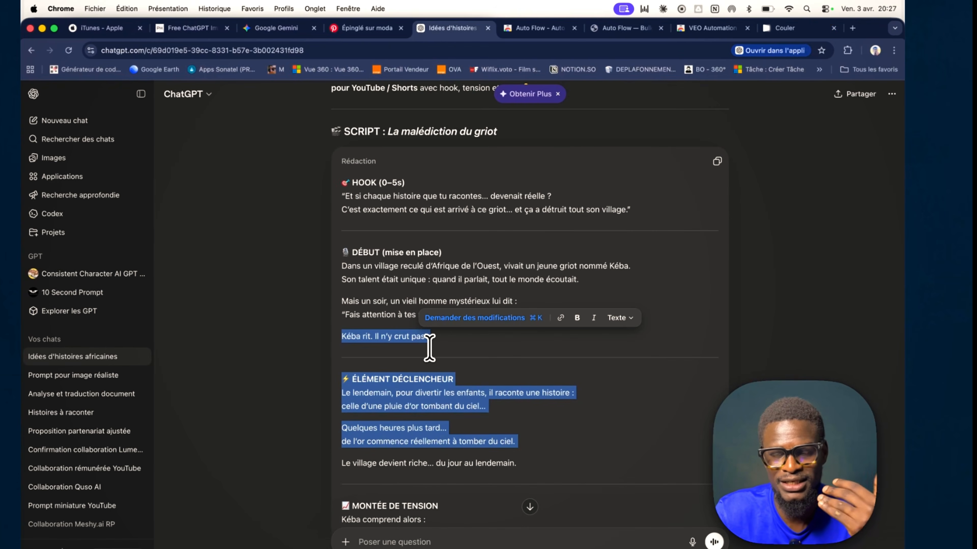
scroll(372, 204, "down", 5)
scroll(429, 348, "down", 10)
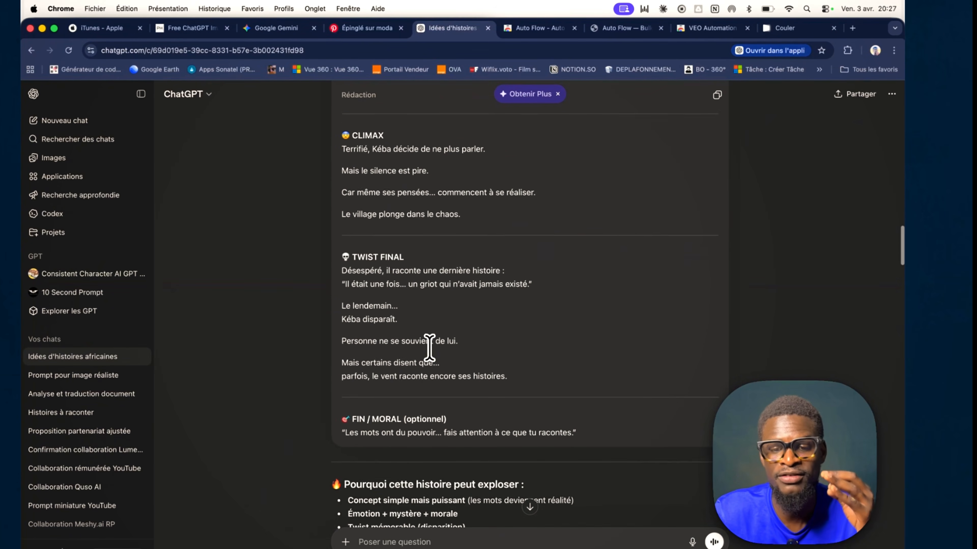
scroll(430, 348, "down", 12)
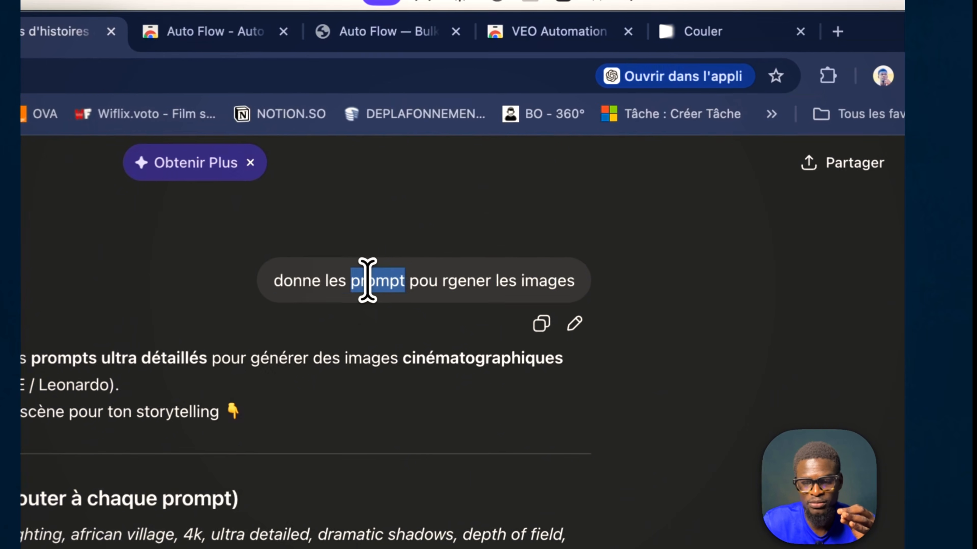
Step: Examine the request for image prompts and the ten scene-by-scene prompts, including the global style and bonus suggestions
triple_click(616, 153)
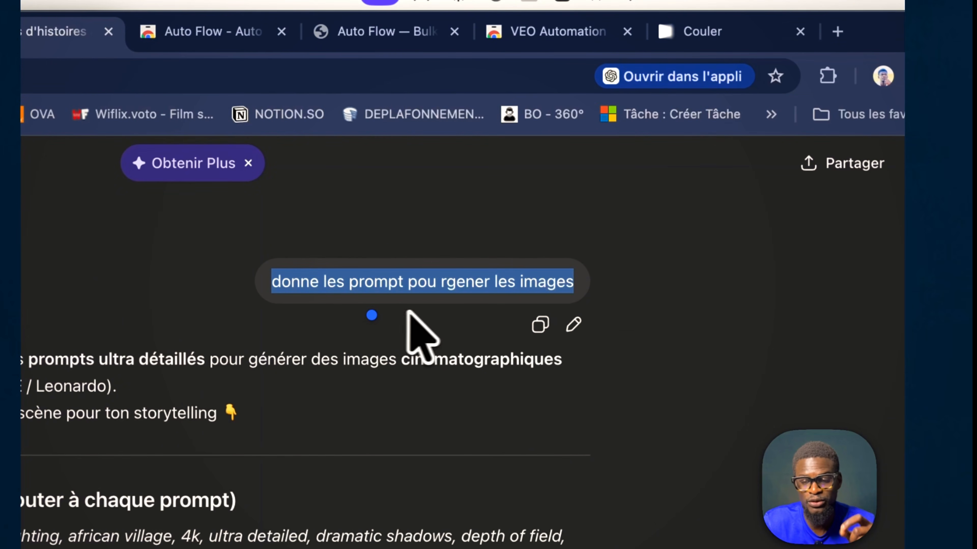
scroll(560, 304, "down", 3)
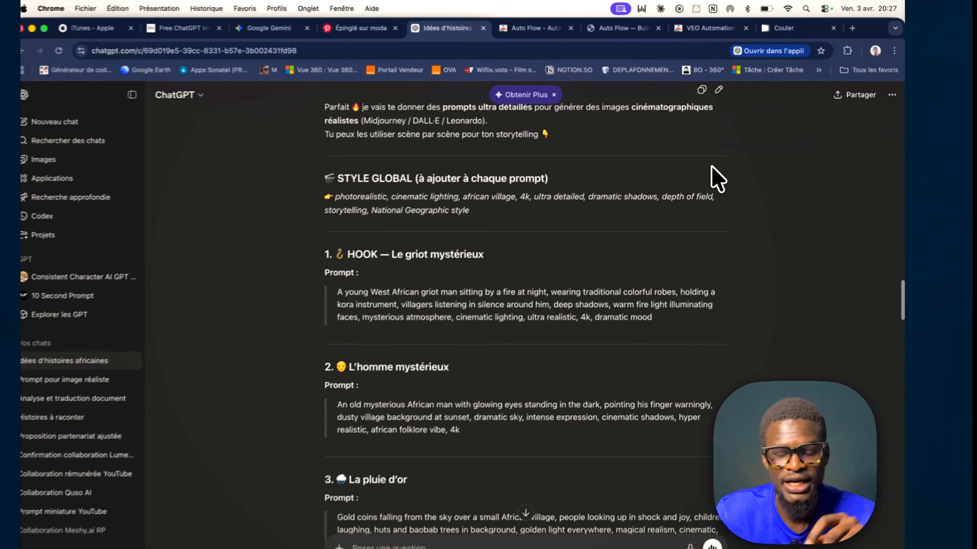
scroll(673, 210, "down", 2)
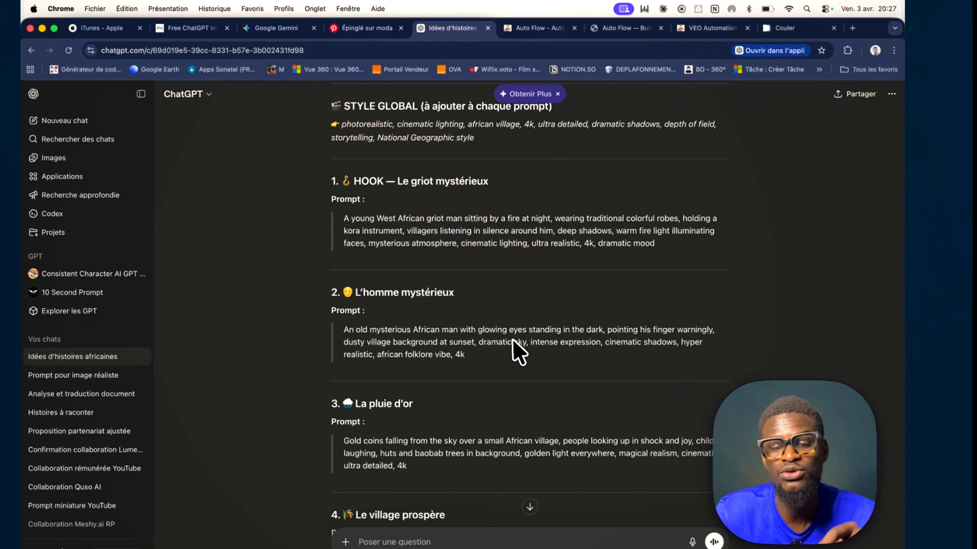
scroll(517, 349, "down", 7)
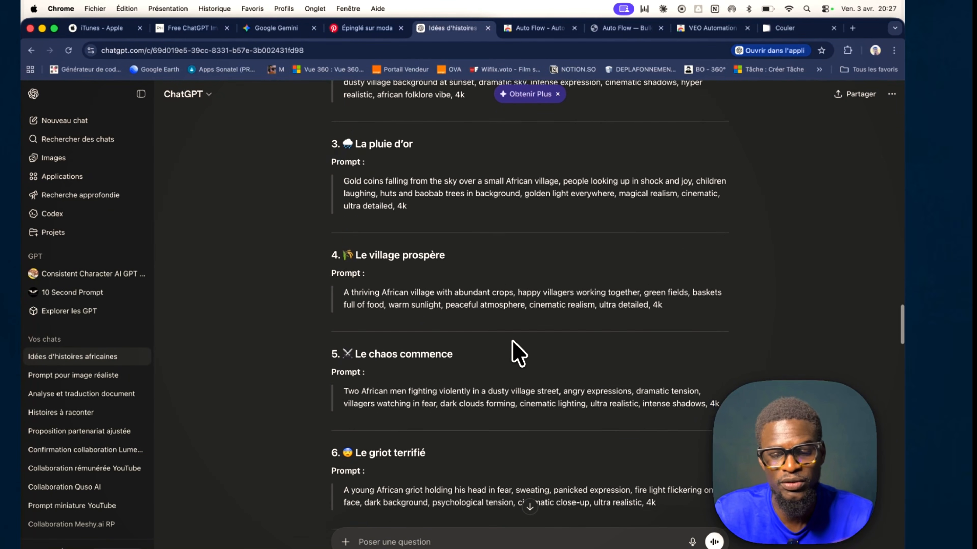
scroll(518, 353, "down", 10)
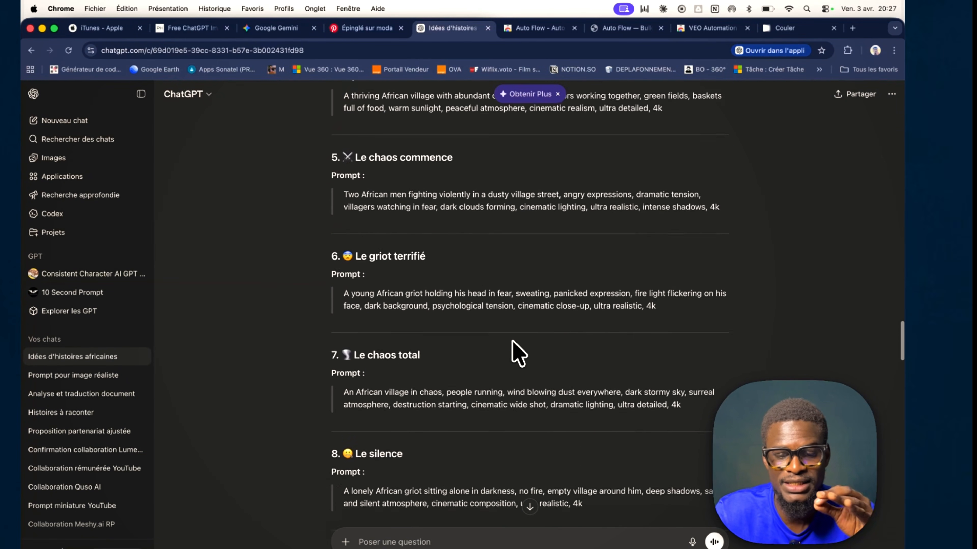
scroll(518, 353, "down", 6)
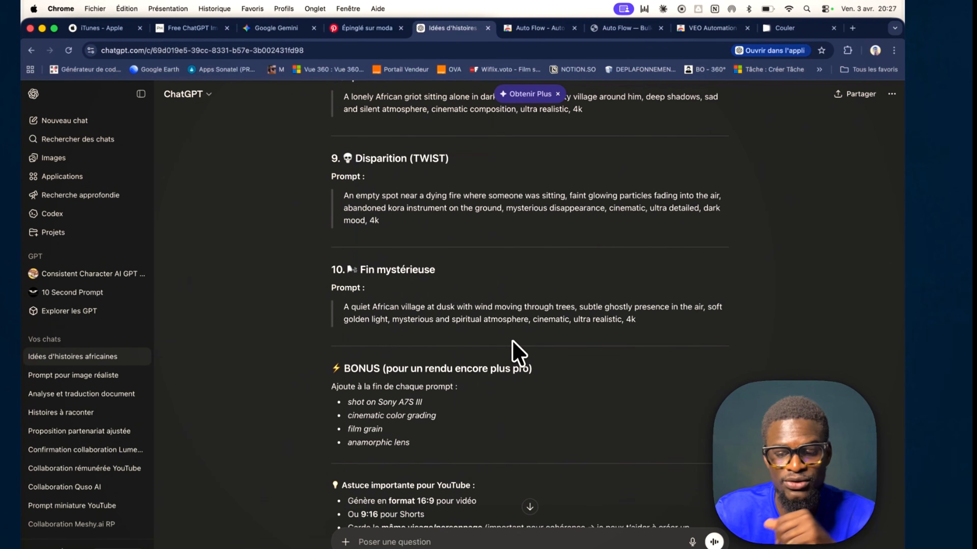
scroll(518, 353, "down", 7)
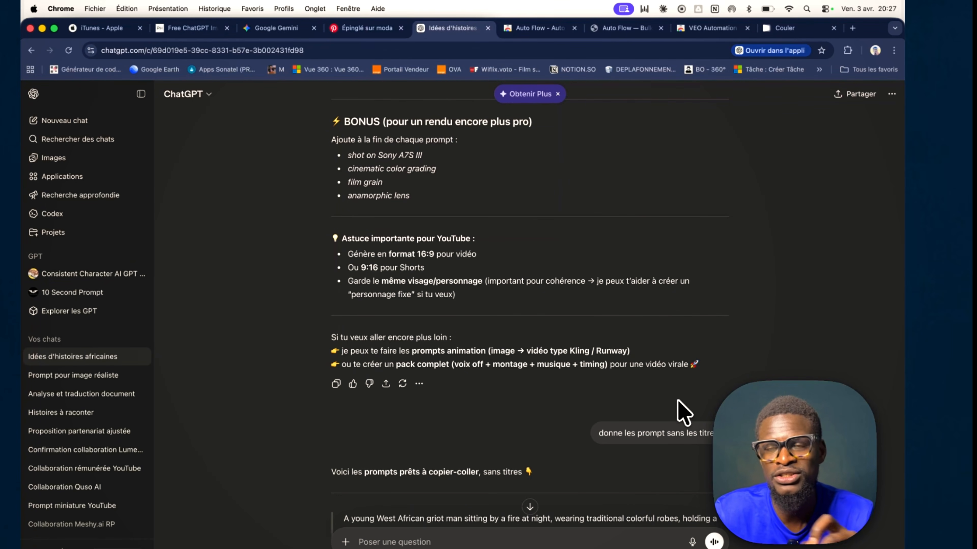
Step: Review the image prompts without titles and highlight the request for prompts that animate the images
scroll(682, 411, "down", 8)
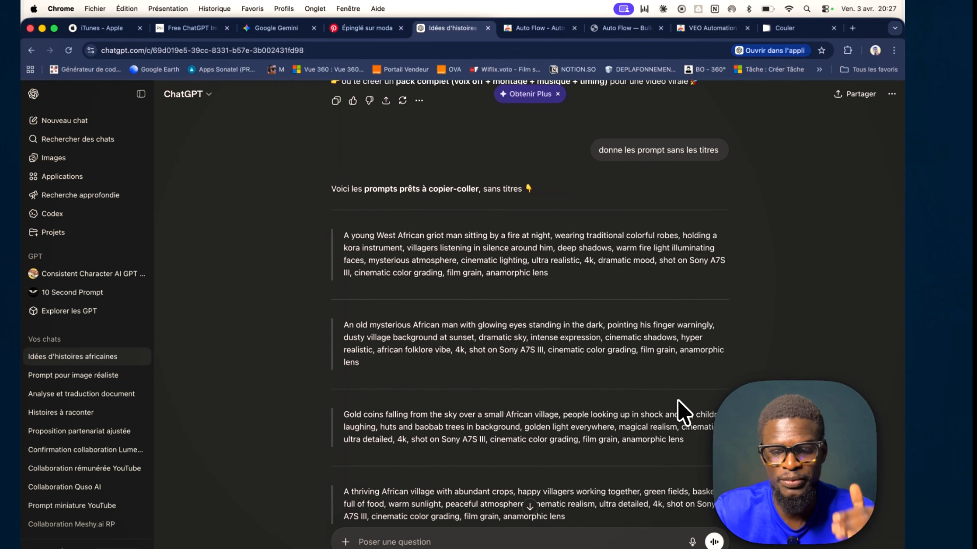
scroll(683, 412, "down", 10)
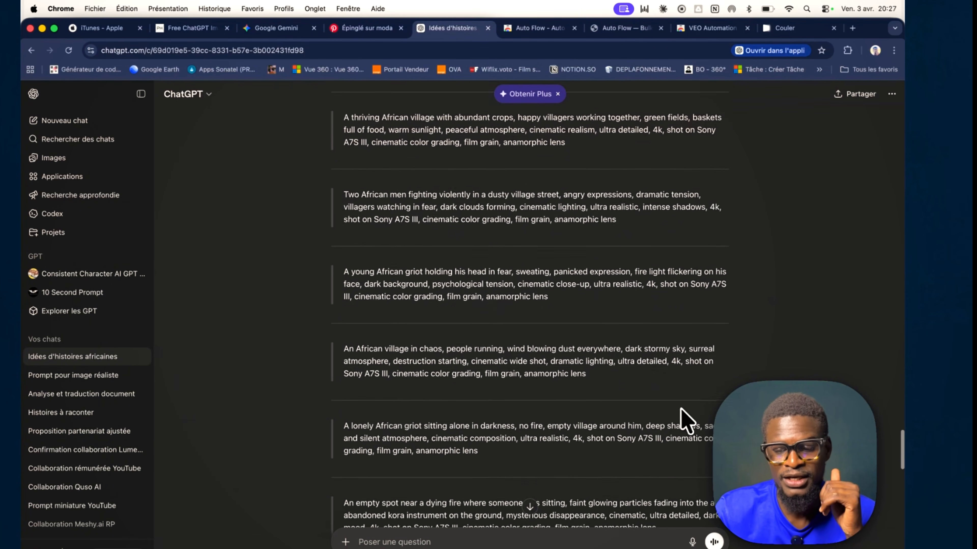
scroll(685, 420, "down", 5)
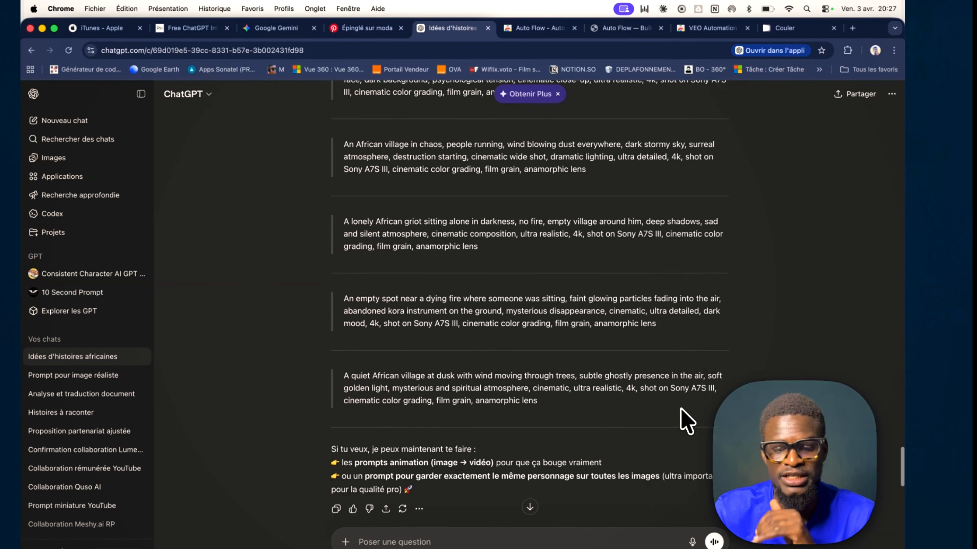
scroll(683, 420, "down", 6)
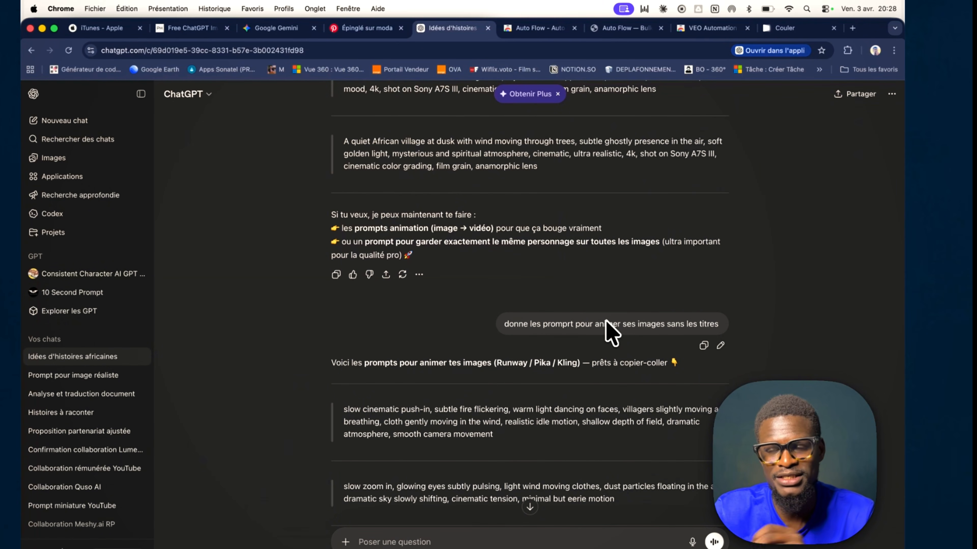
triple_click(685, 327)
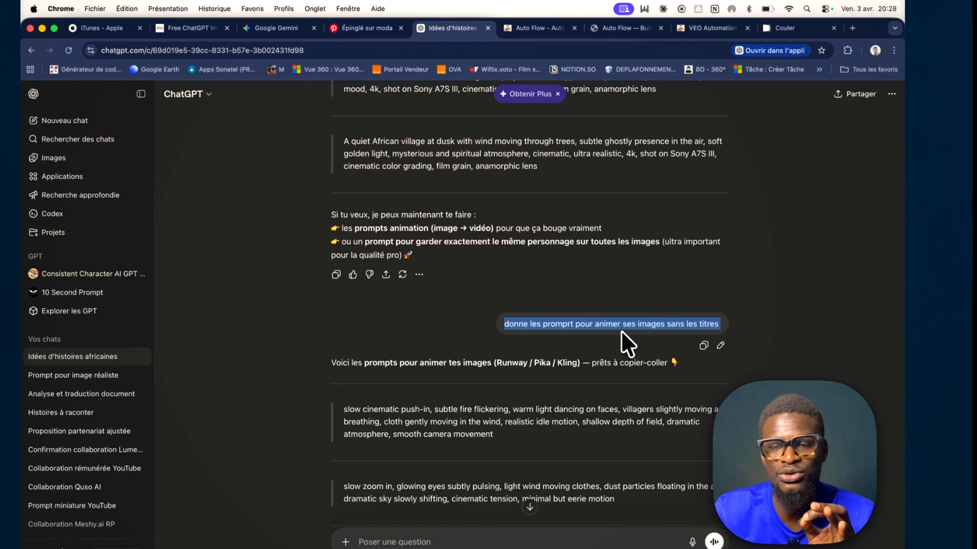
Step: Search the web for VEO Automation, install the "VEO Automation - Auto VEO on Google Flow" extension in Chrome, and dismiss its changelog
key("super+t")
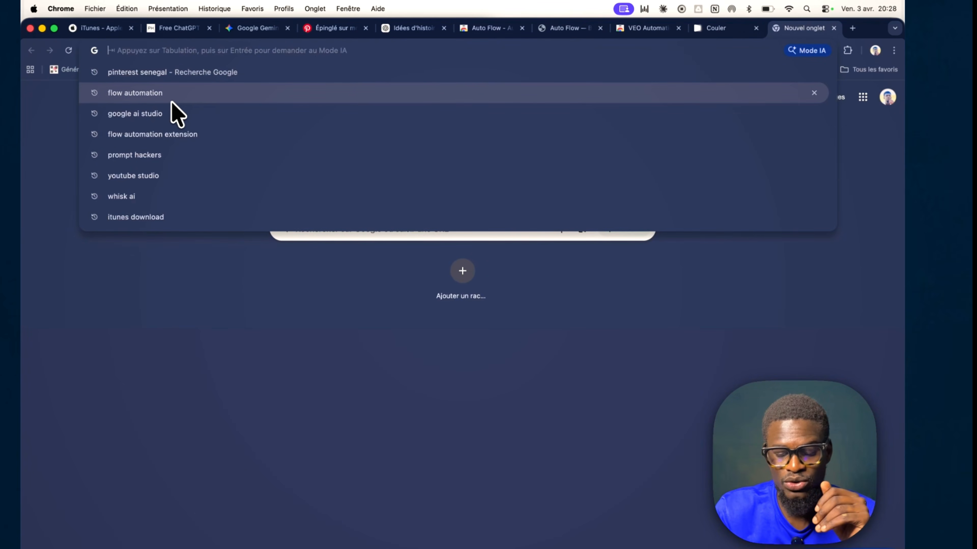
type("veo")
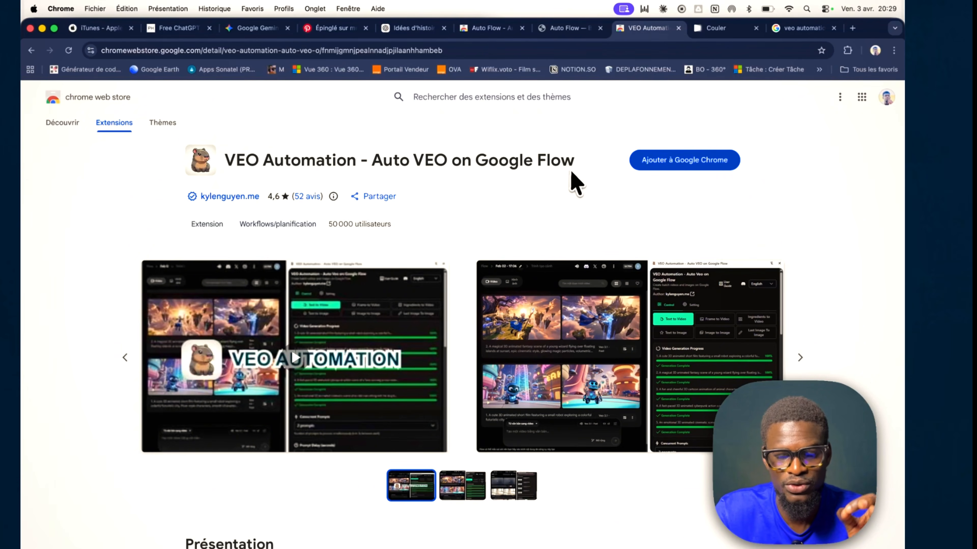
left_click(680, 166)
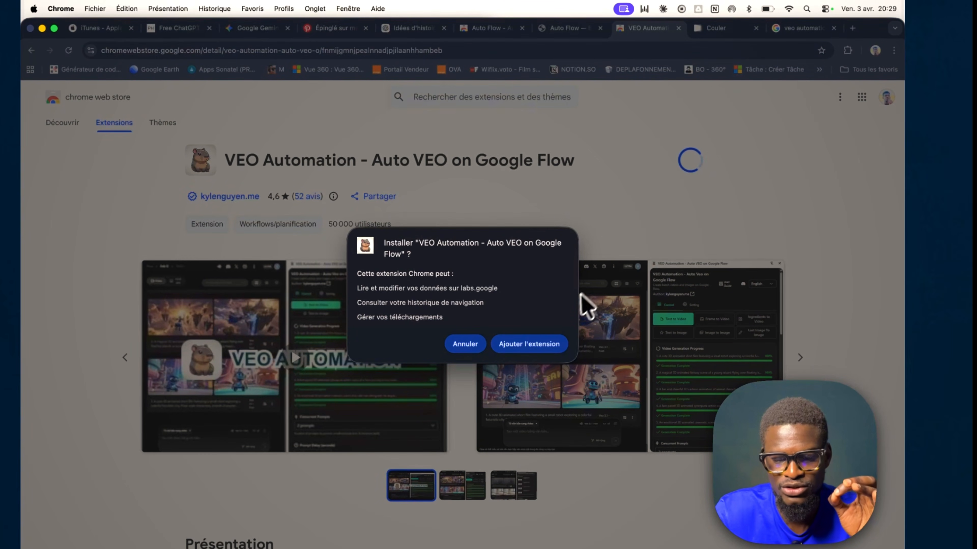
left_click(534, 346)
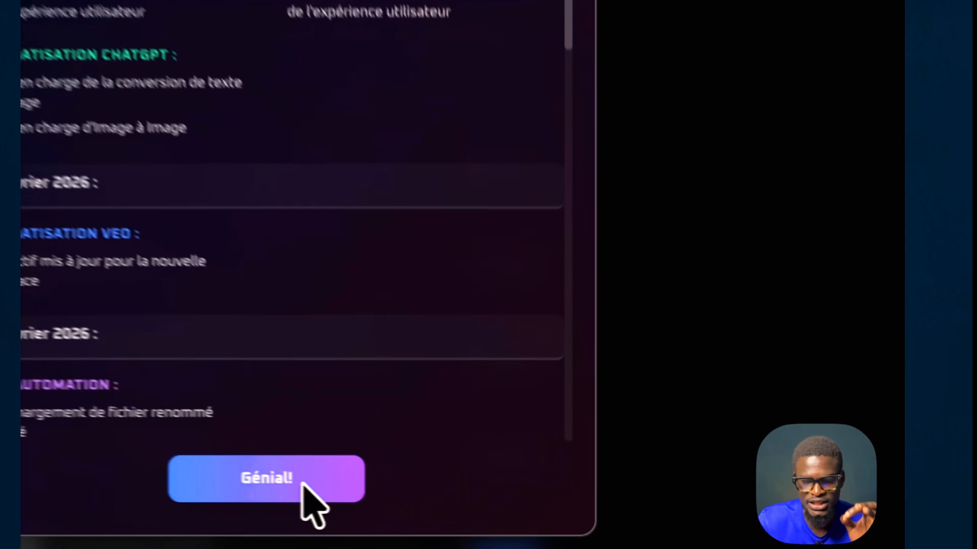
left_click(461, 508)
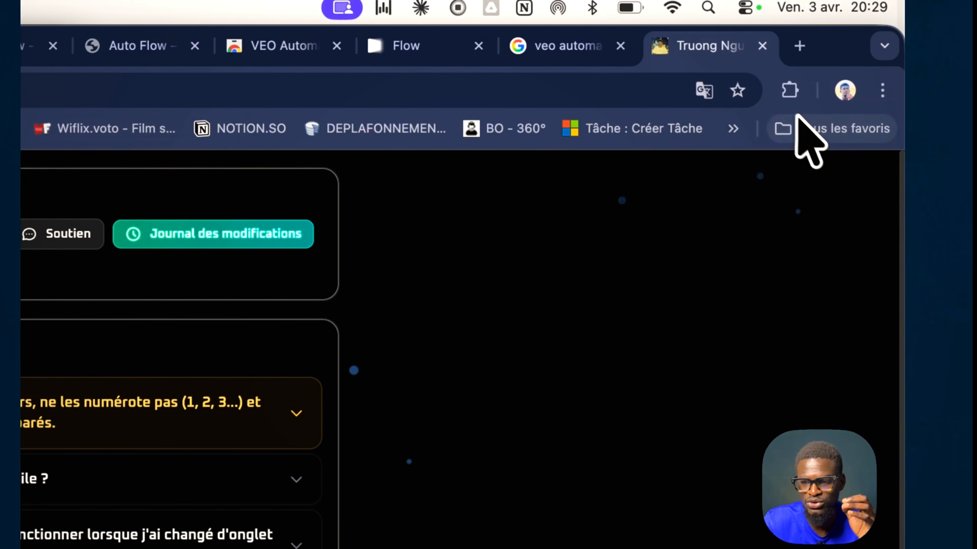
Step: Open the VEO Automation extension on Google Flow and set its generation mode to Text to Image
left_click(791, 95)
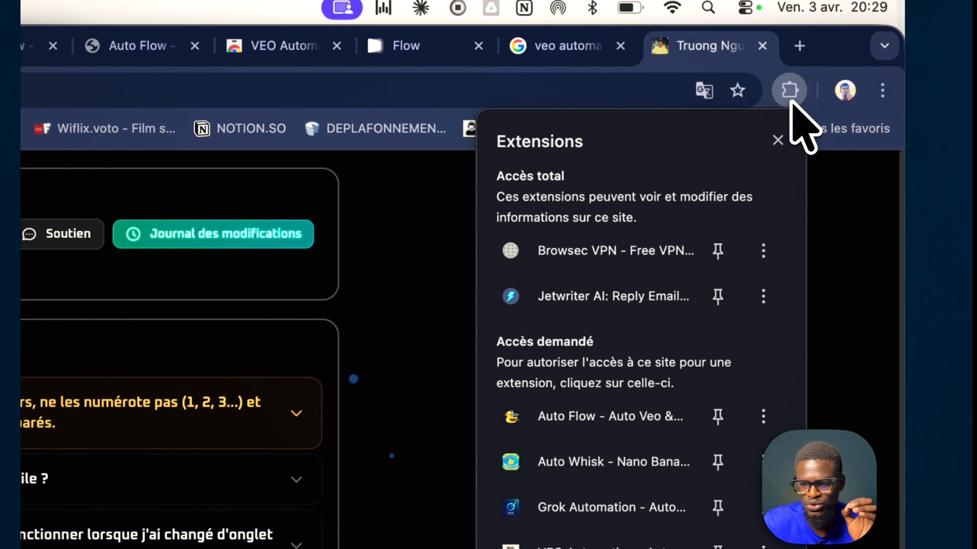
scroll(612, 385, "down", 1)
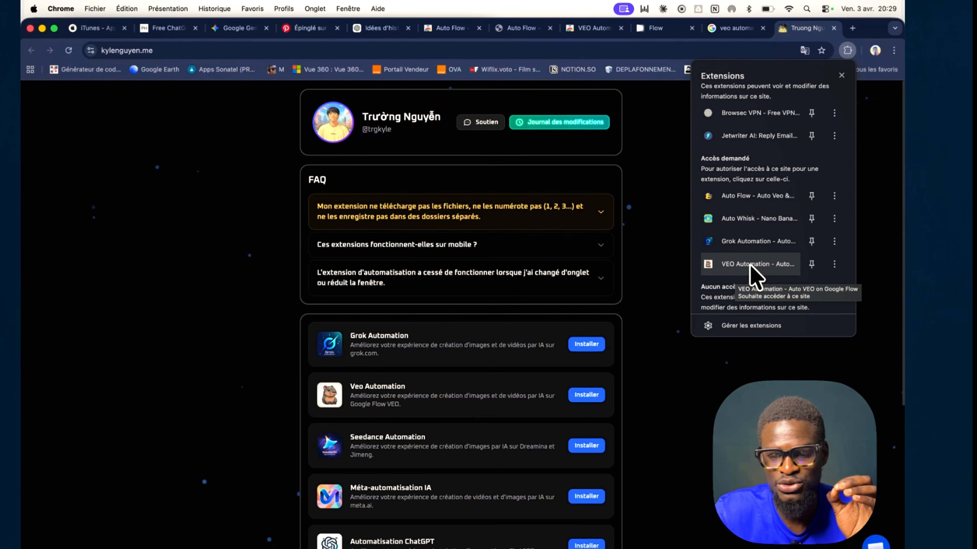
left_click(751, 265)
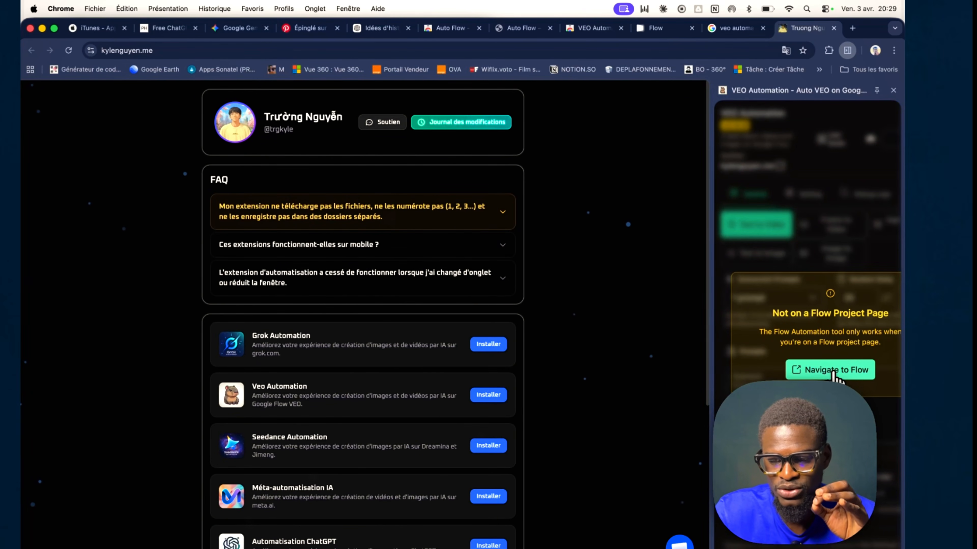
left_click(833, 371)
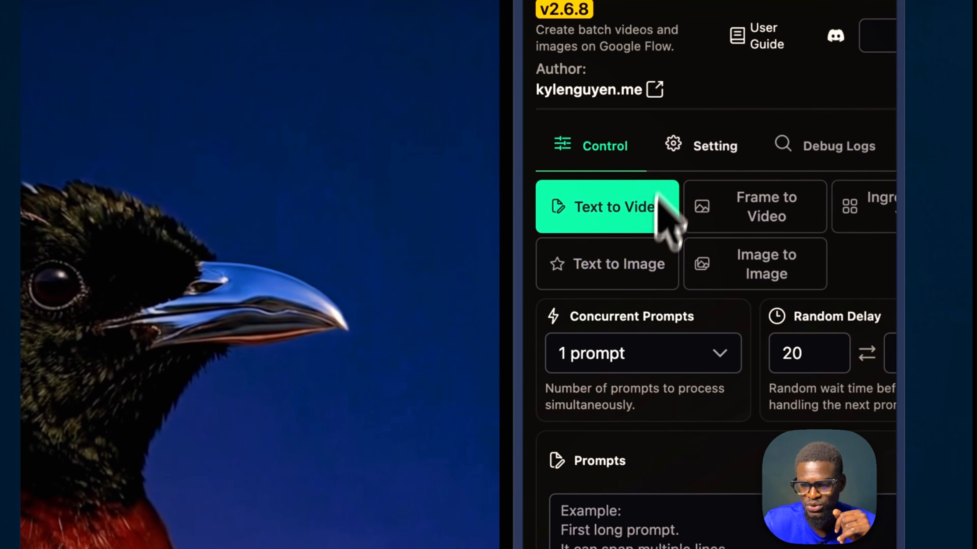
left_click(625, 293)
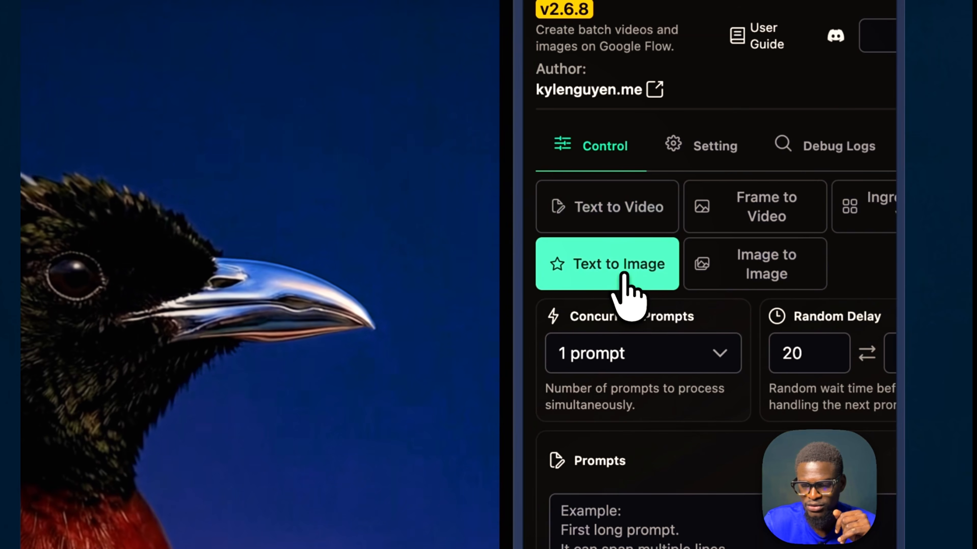
Step: Set the concurrent prompts to 6 and both values of the random delay to 10
scroll(631, 294, "down", 5)
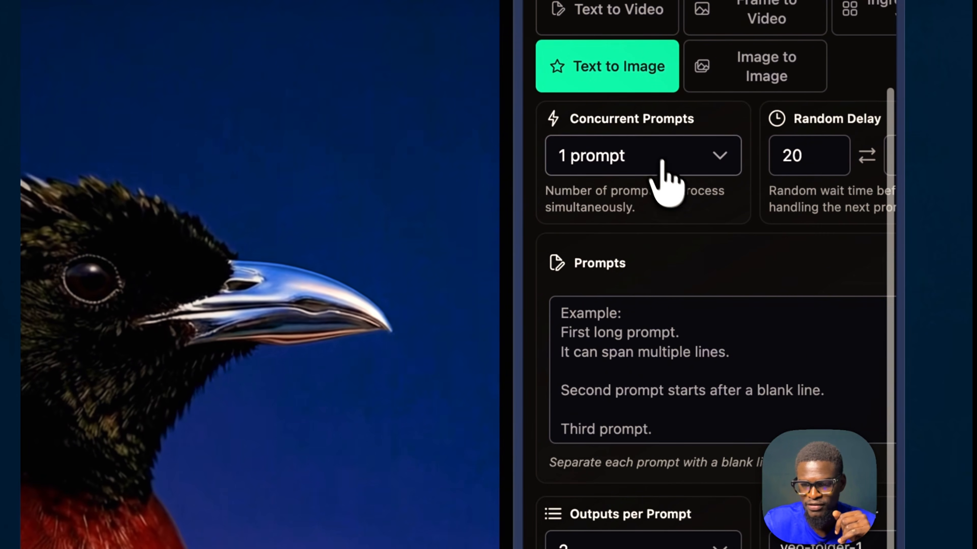
left_click(657, 162)
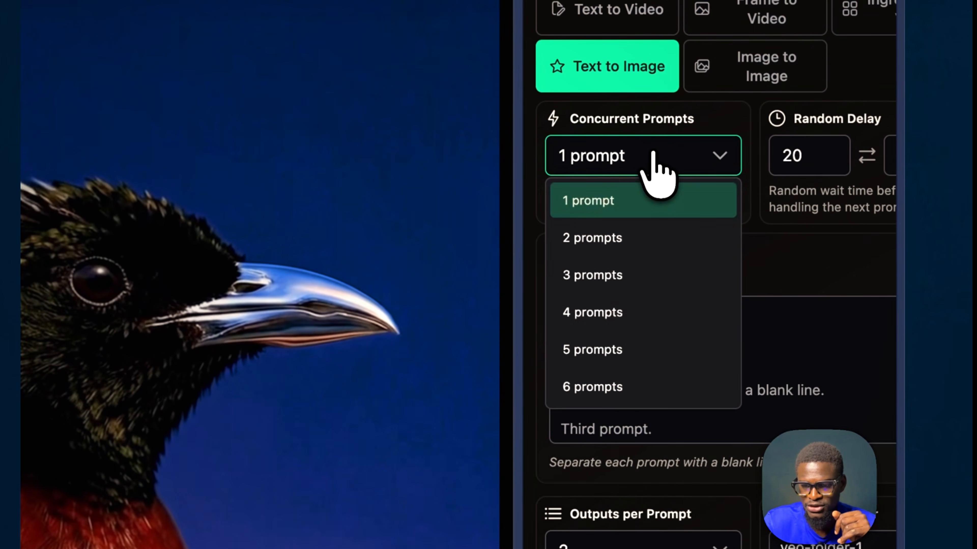
left_click(603, 392)
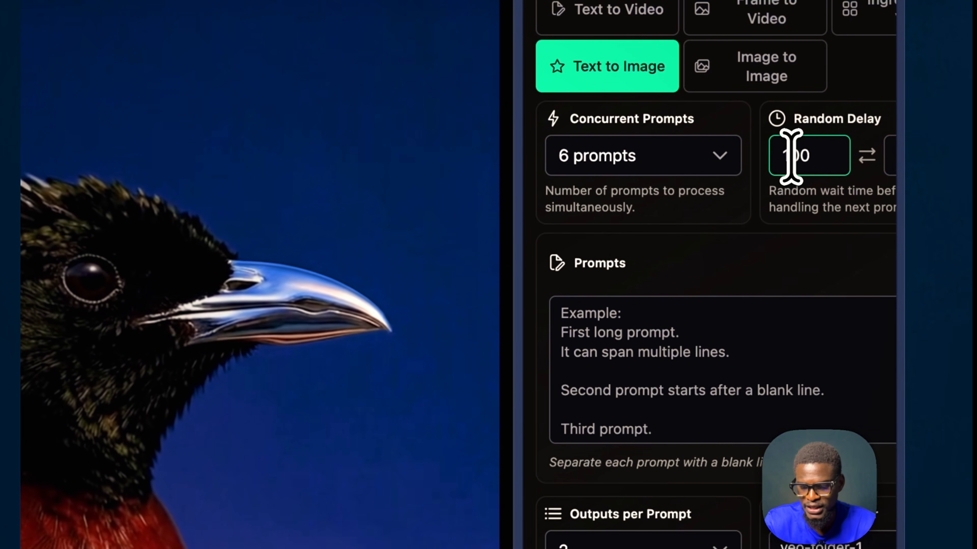
scroll(790, 154, "right", 3)
double_click(846, 153)
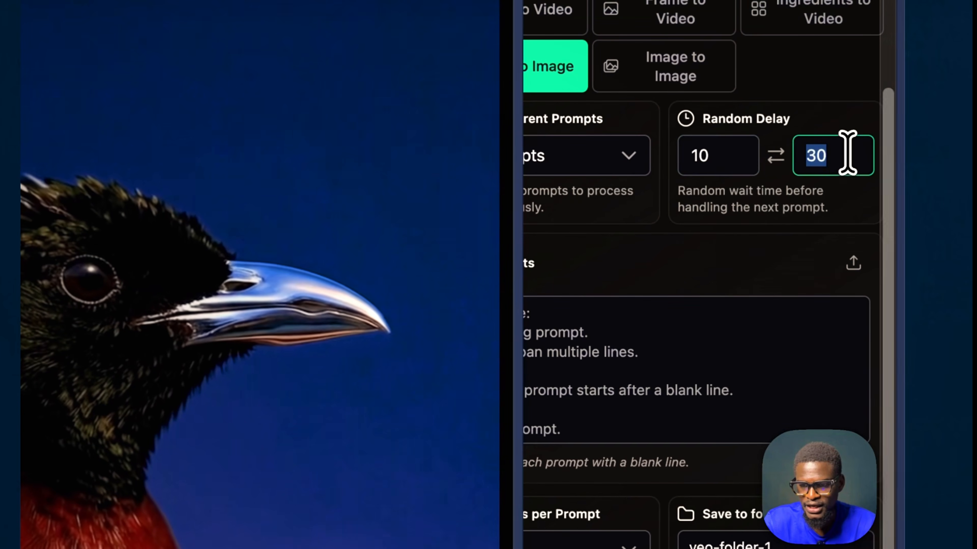
scroll(847, 154, "down", 3)
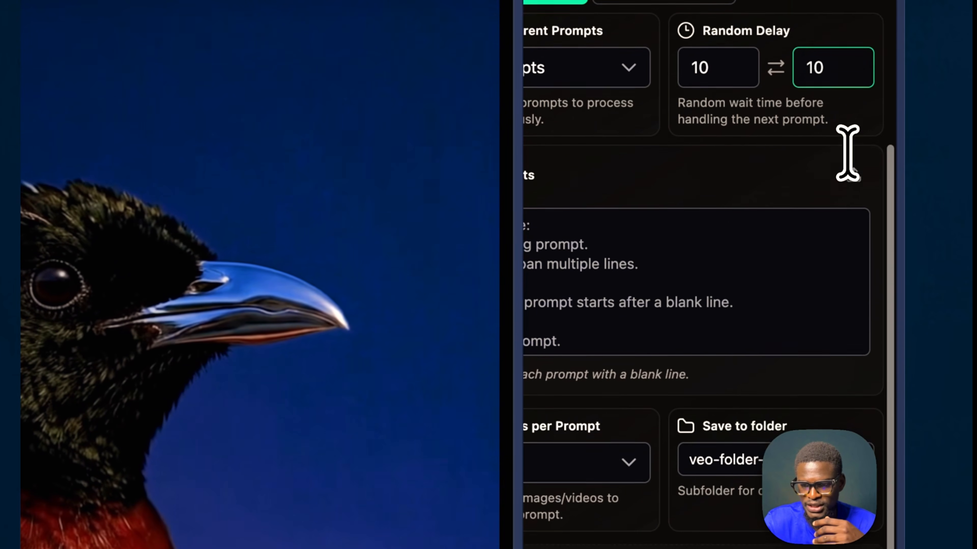
Step: Switch to the ChatGPT story conversation and copy all ten image prompts without titles
left_click(816, 200)
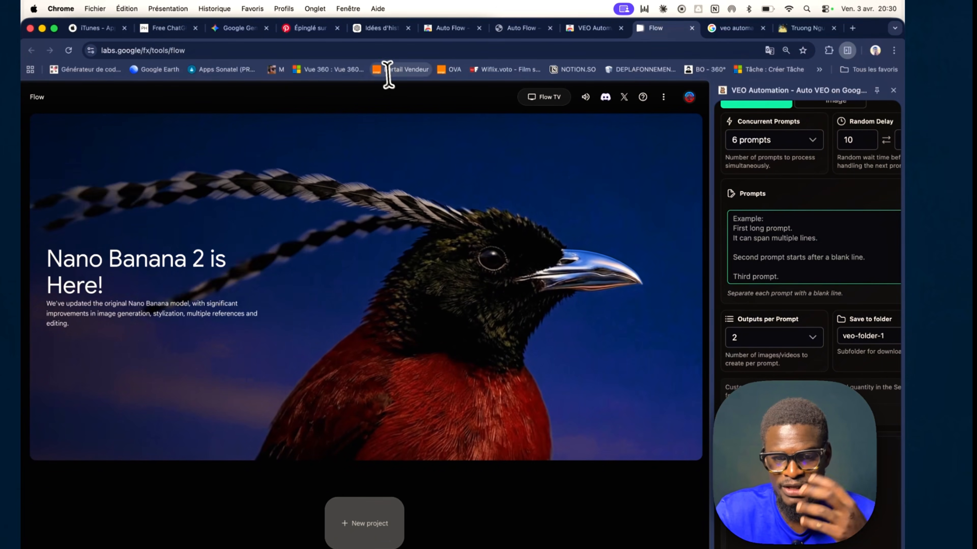
left_click(378, 30)
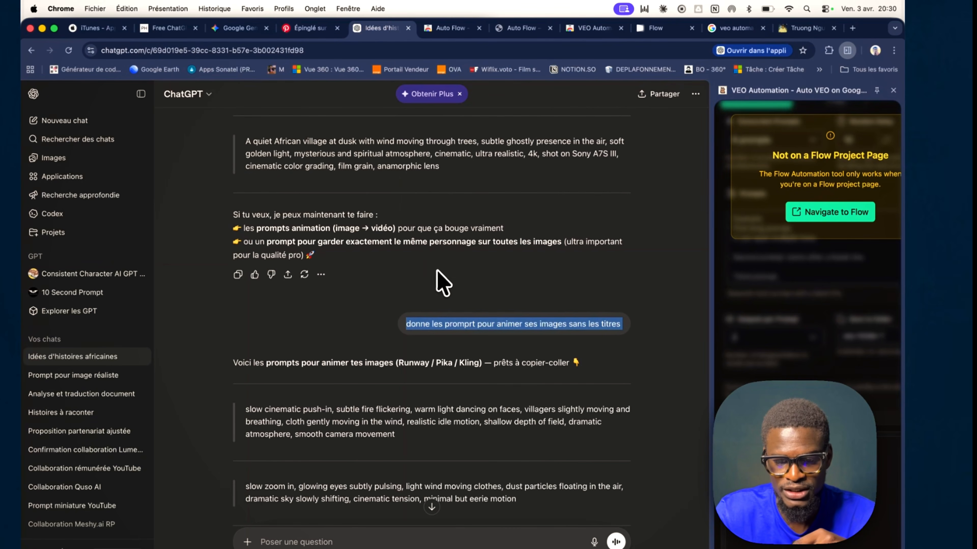
scroll(443, 283, "up", 20)
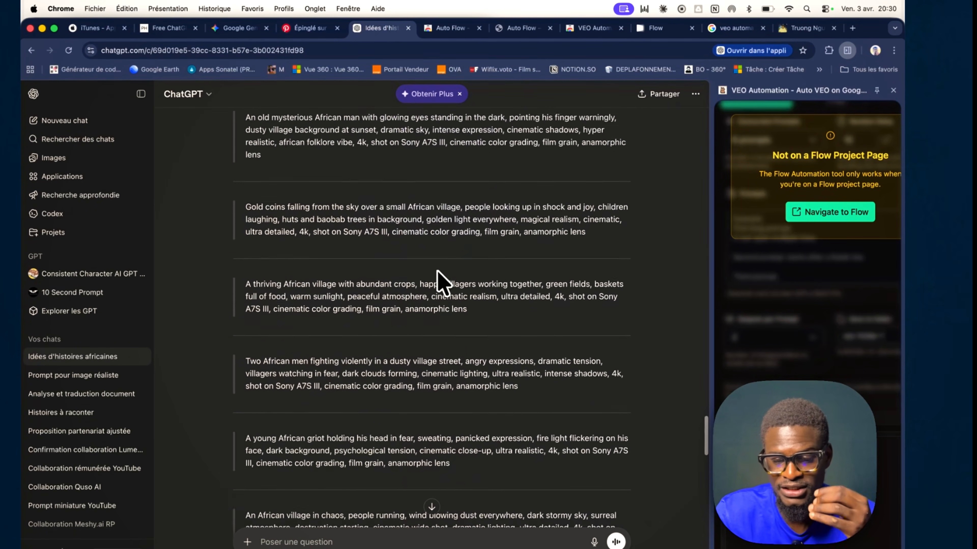
scroll(442, 283, "up", 10)
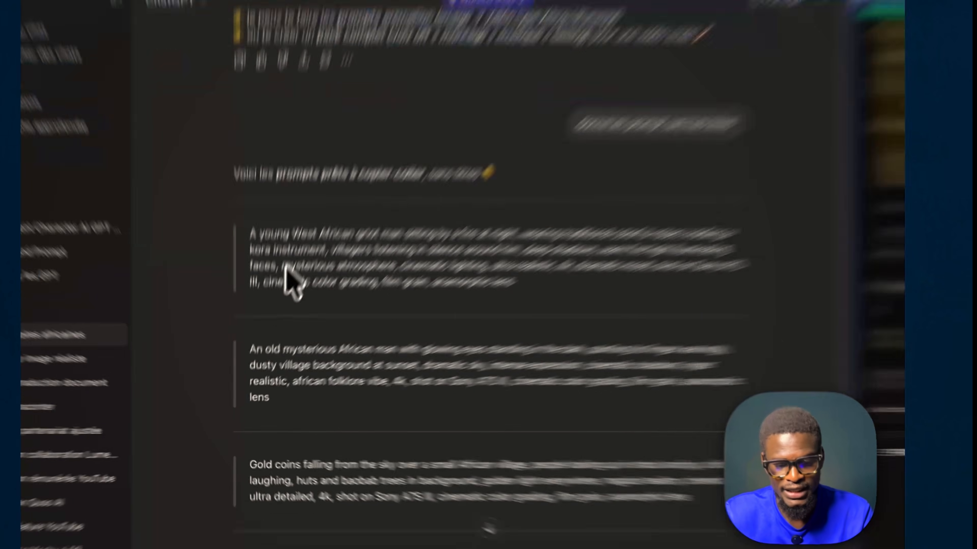
right_click(279, 304)
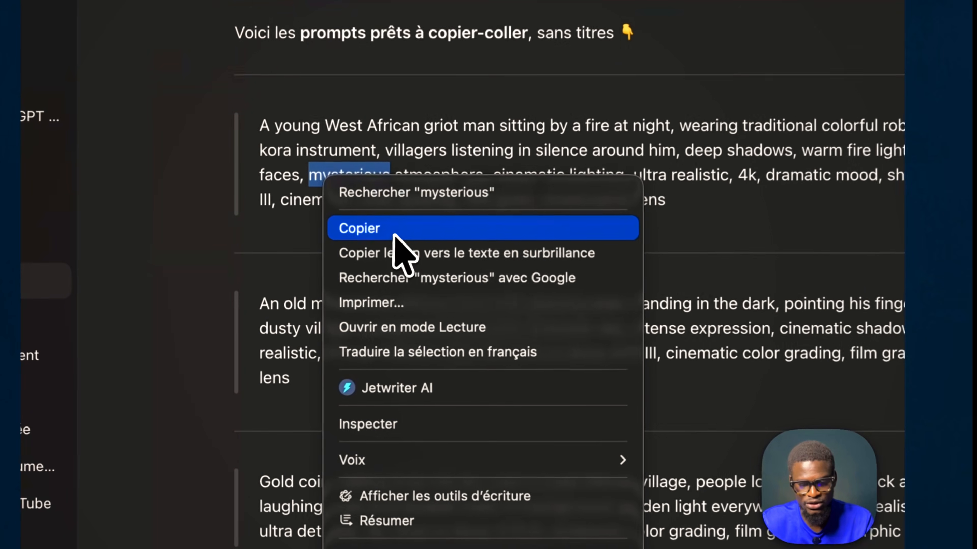
left_click(307, 329)
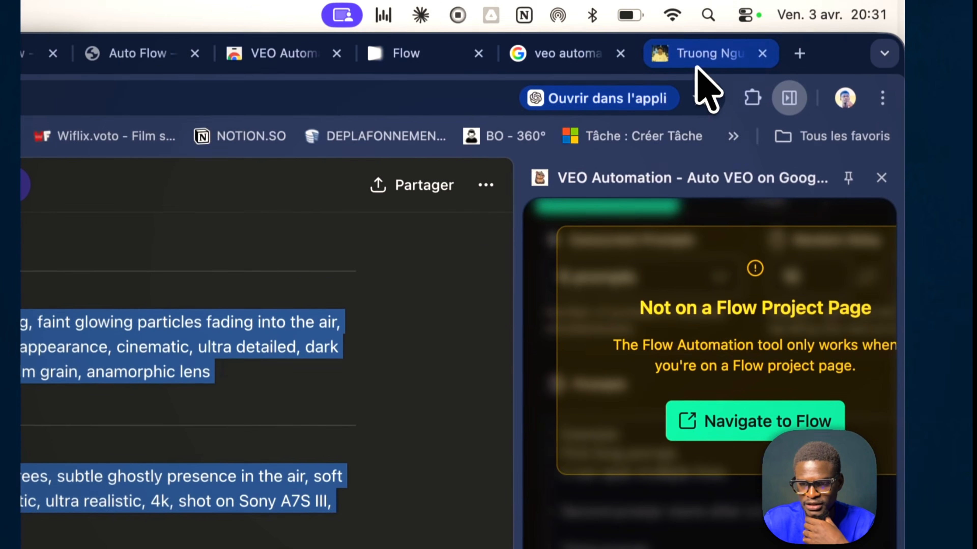
Step: Return to Google Flow and paste the ten image prompts into the extension's prompts field
left_click(698, 57)
left_click(830, 212)
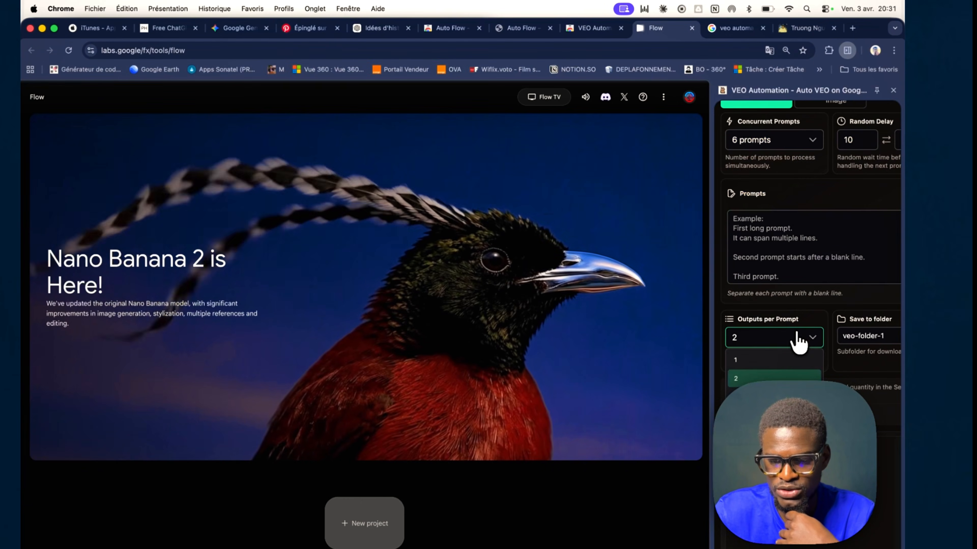
left_click(798, 342)
left_click(771, 245)
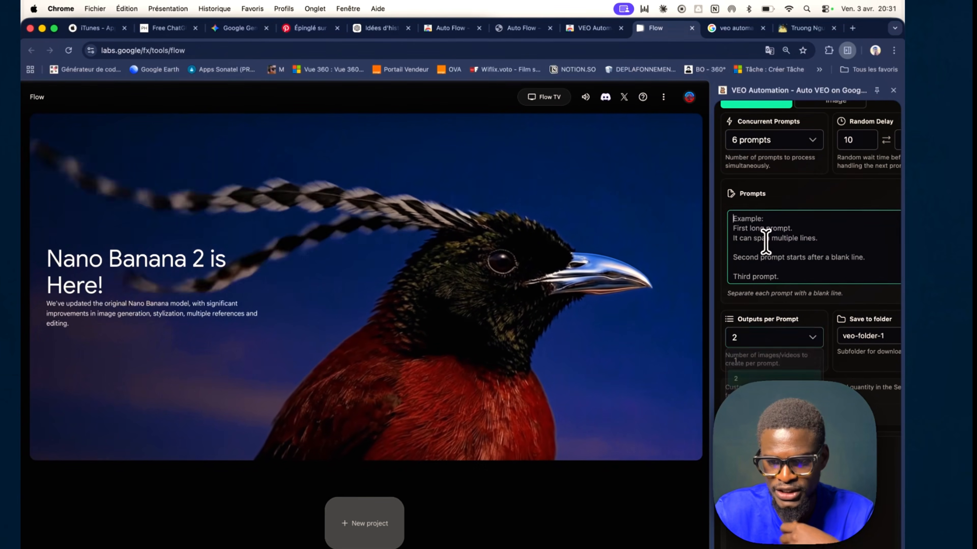
key("super+v")
Step: Check the pasted prompts and their per-prompt image modes, and run the batch image generation
scroll(765, 238, "down", 10)
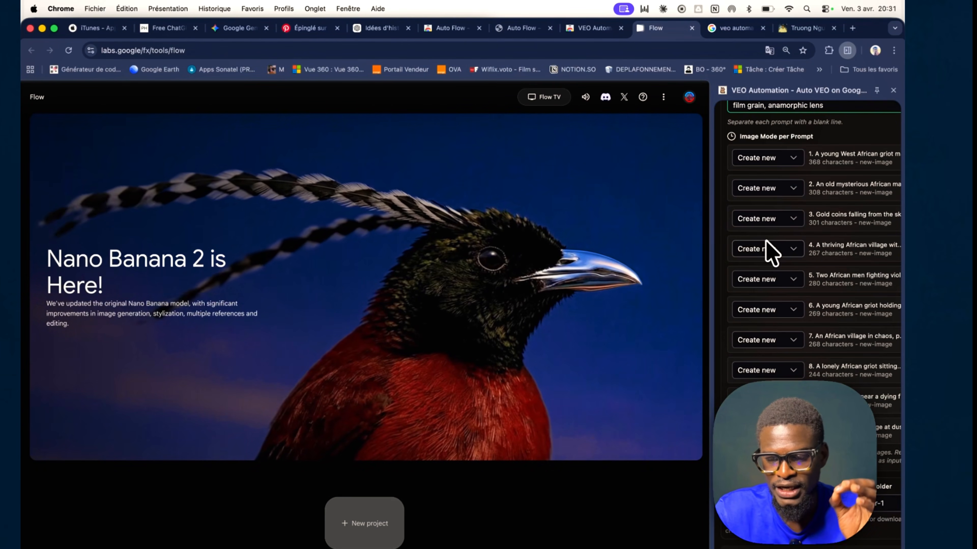
scroll(765, 240, "up", 5)
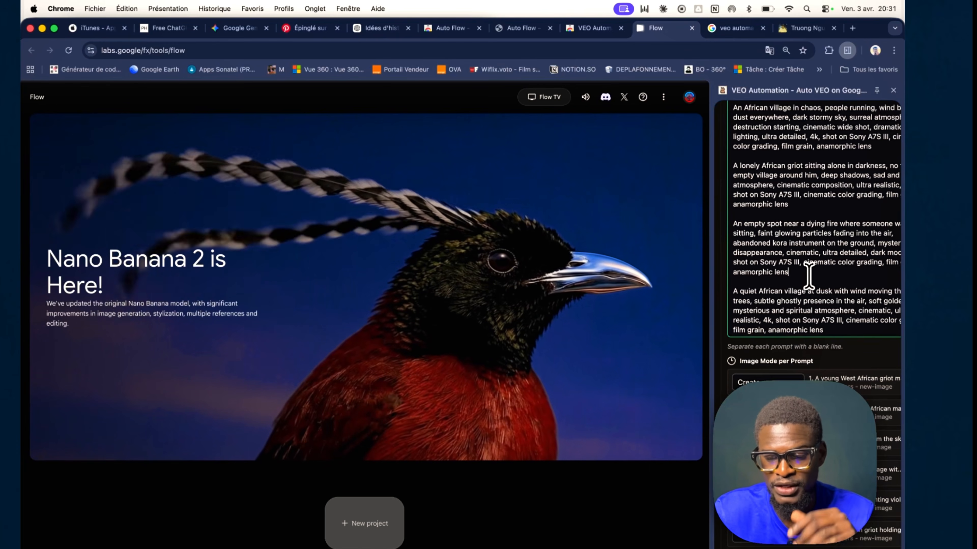
scroll(808, 276, "down", 2)
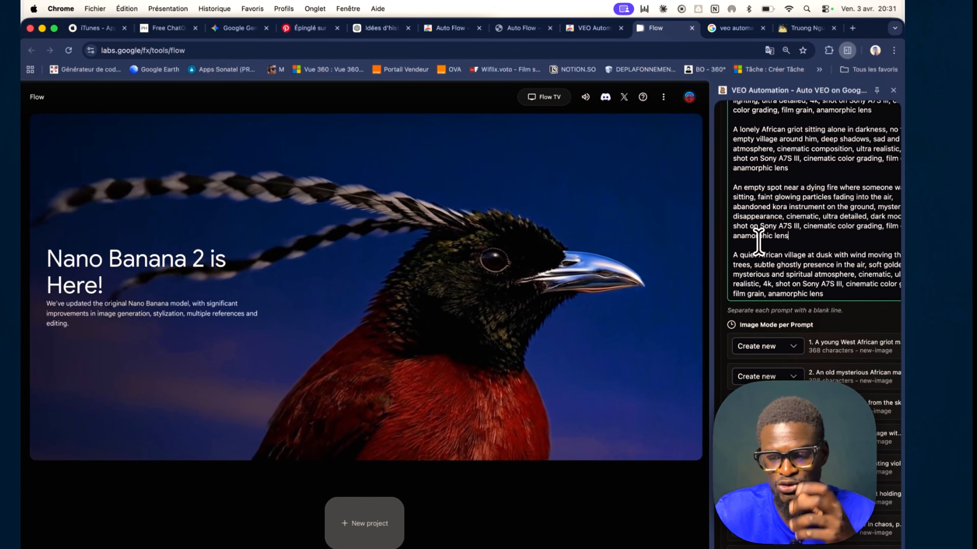
scroll(758, 242, "down", 10)
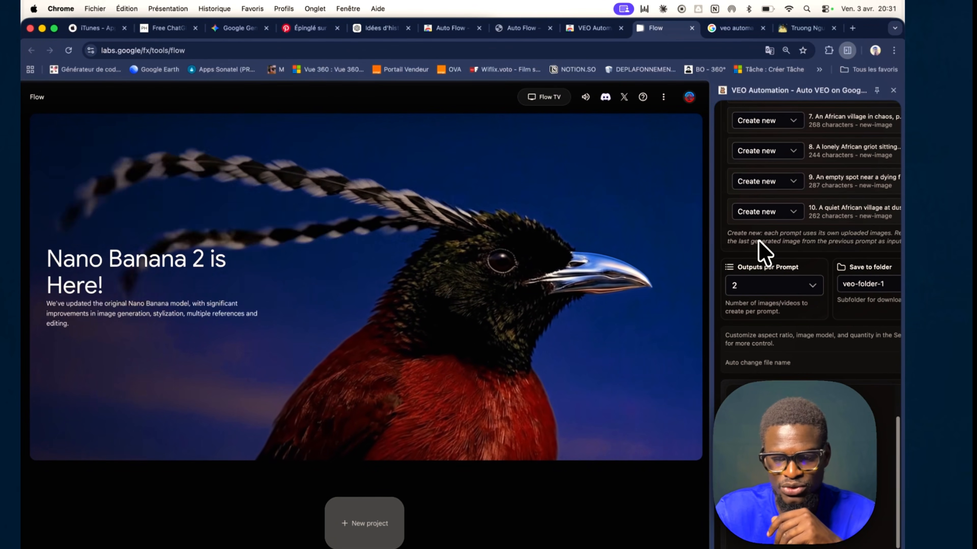
scroll(758, 242, "down", 2)
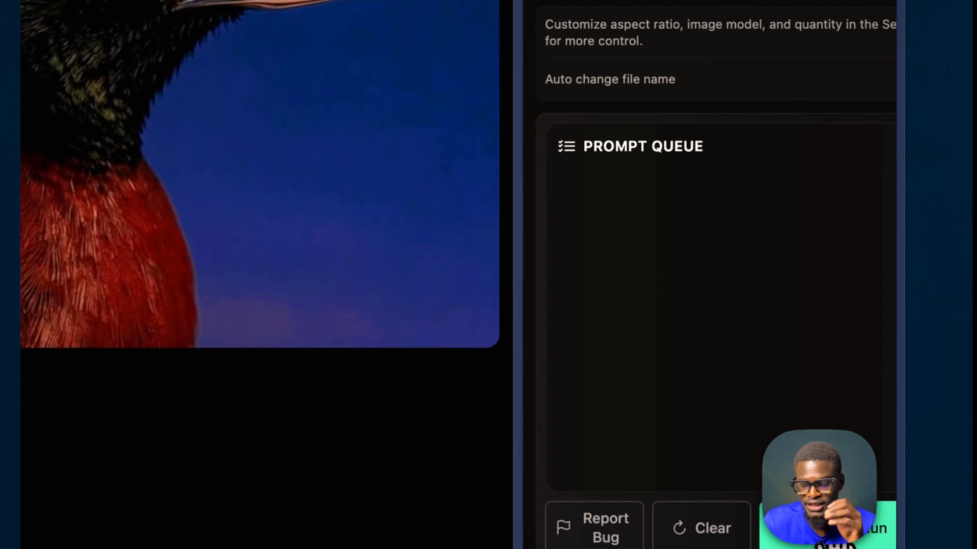
left_click(827, 531)
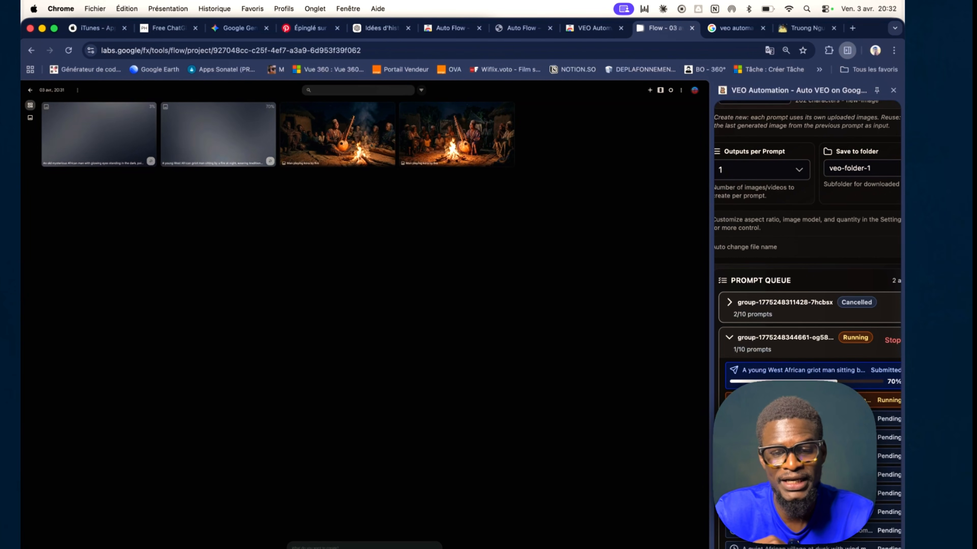
Step: View a generated image of the man playing kora by the fire, return to the project and check the prompt queue
mouse_move(455, 123)
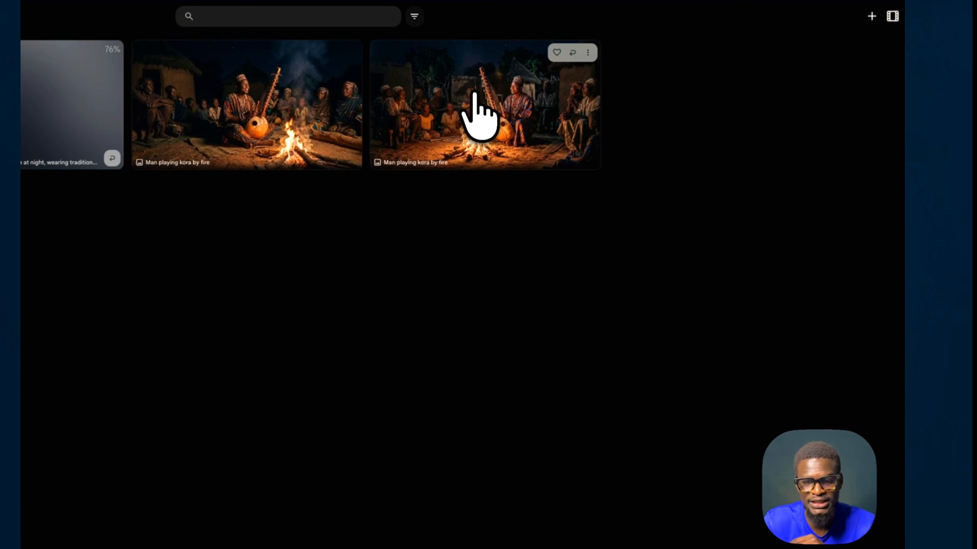
left_click(475, 94)
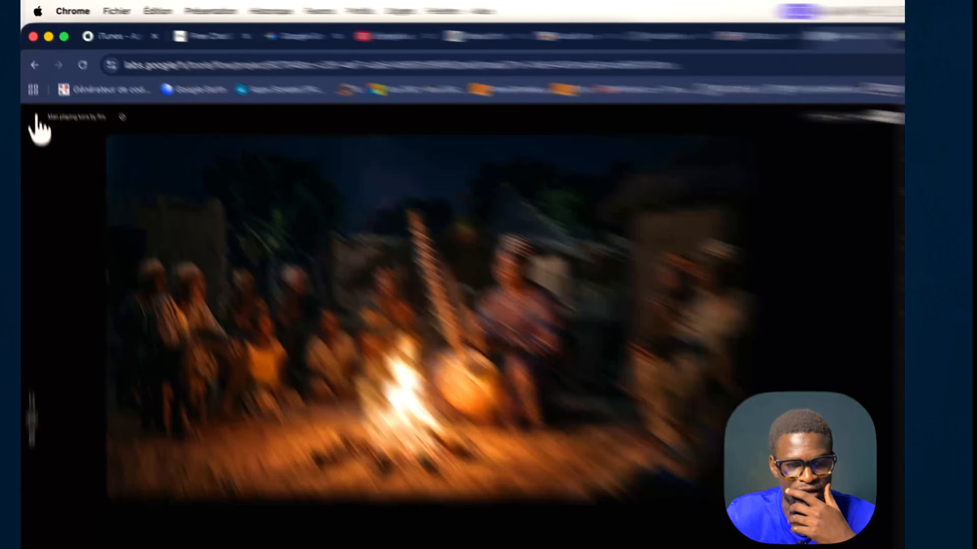
left_click(32, 90)
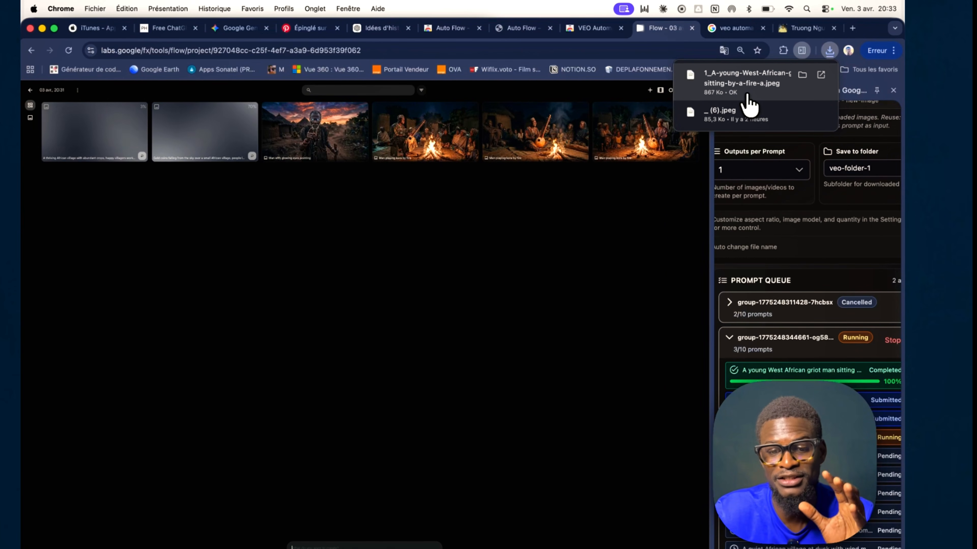
scroll(829, 316, "down", 2)
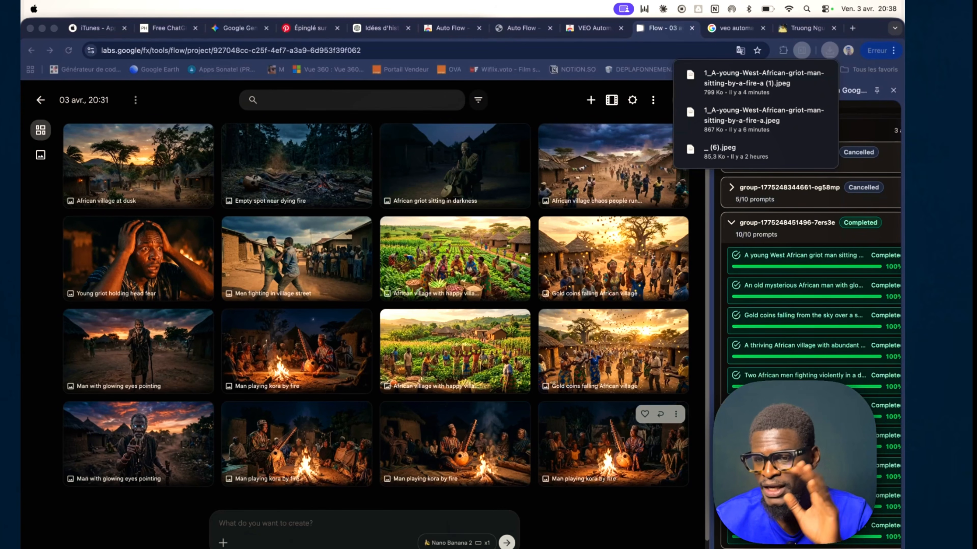
Step: Switch the extension's generation mode to Frame to Video and look over its image upload and prompt settings
scroll(827, 356, "up", 10)
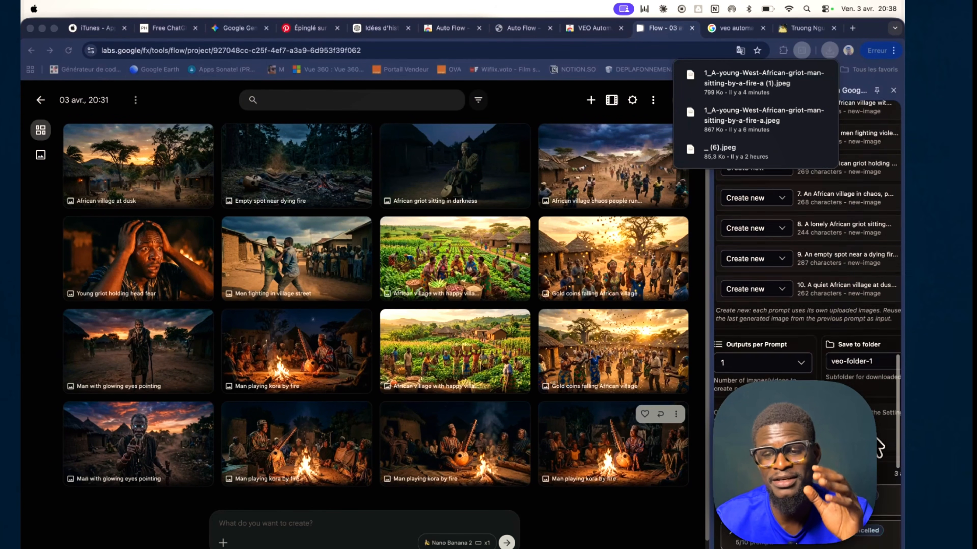
scroll(879, 446, "up", 10)
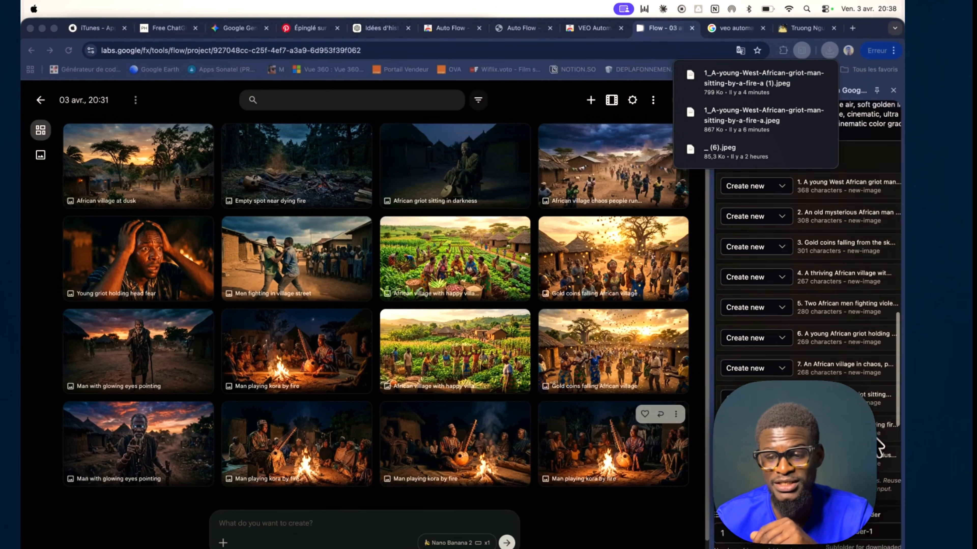
scroll(880, 447, "up", 15)
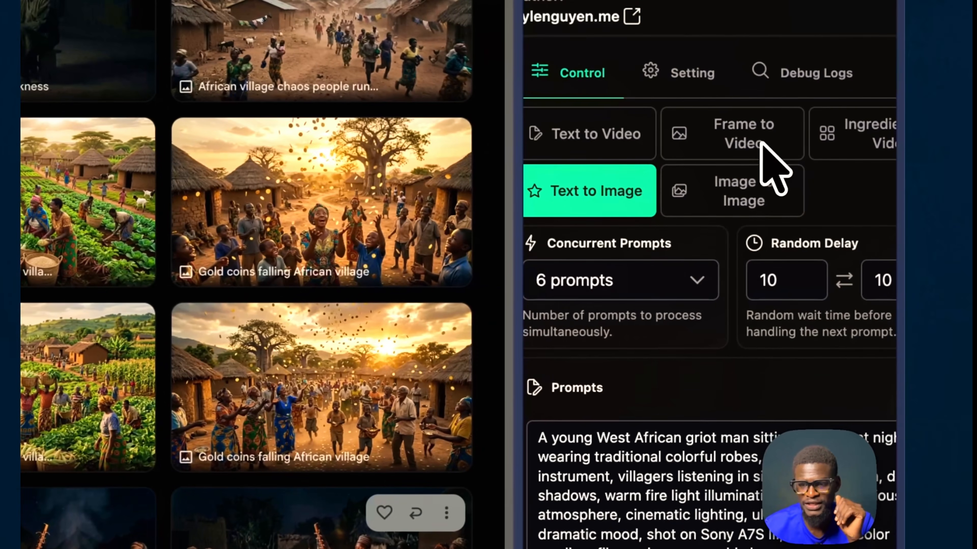
left_click(821, 230)
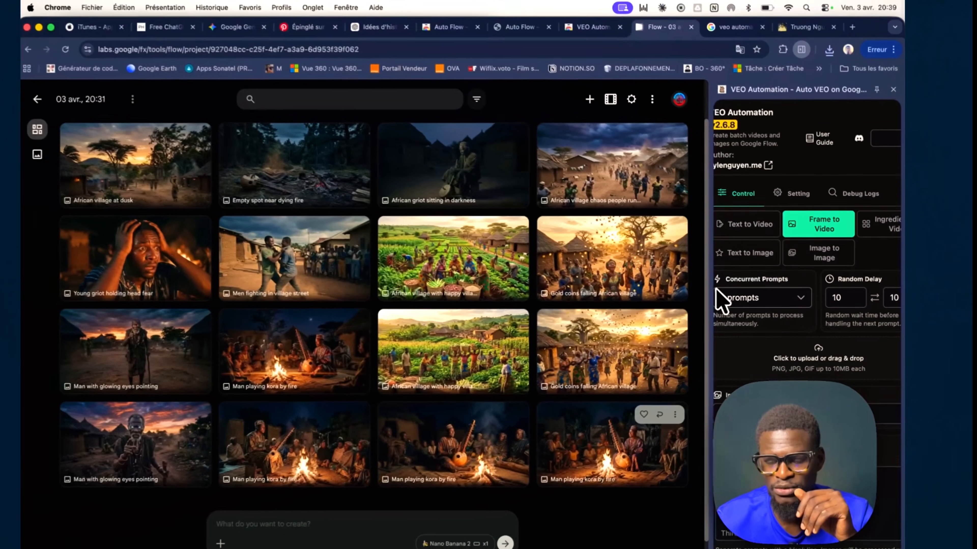
scroll(773, 293, "down", 3)
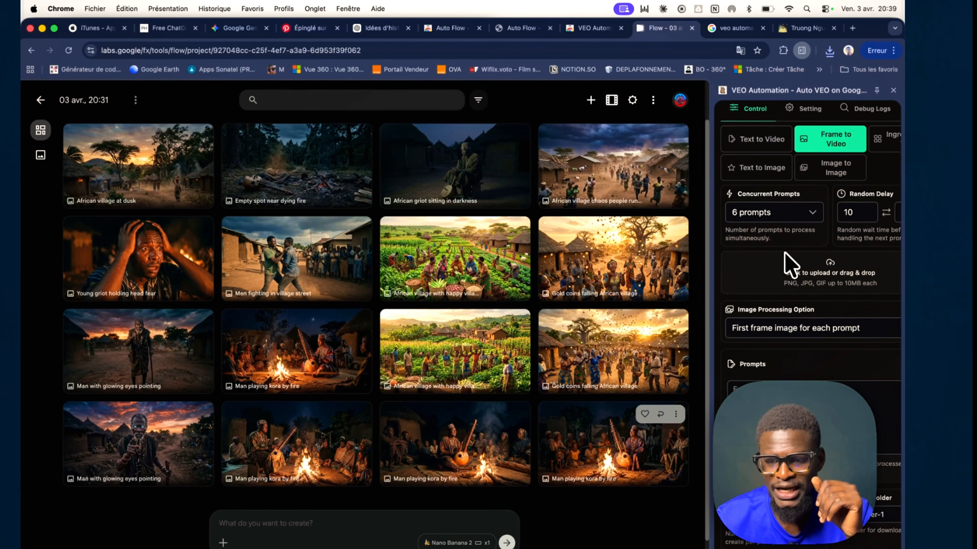
scroll(788, 261, "down", 5)
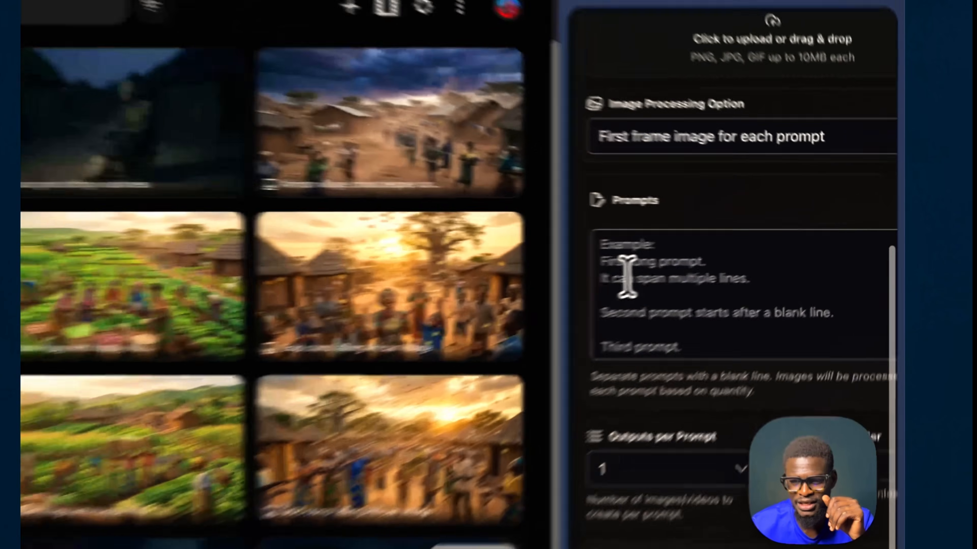
left_click(627, 276)
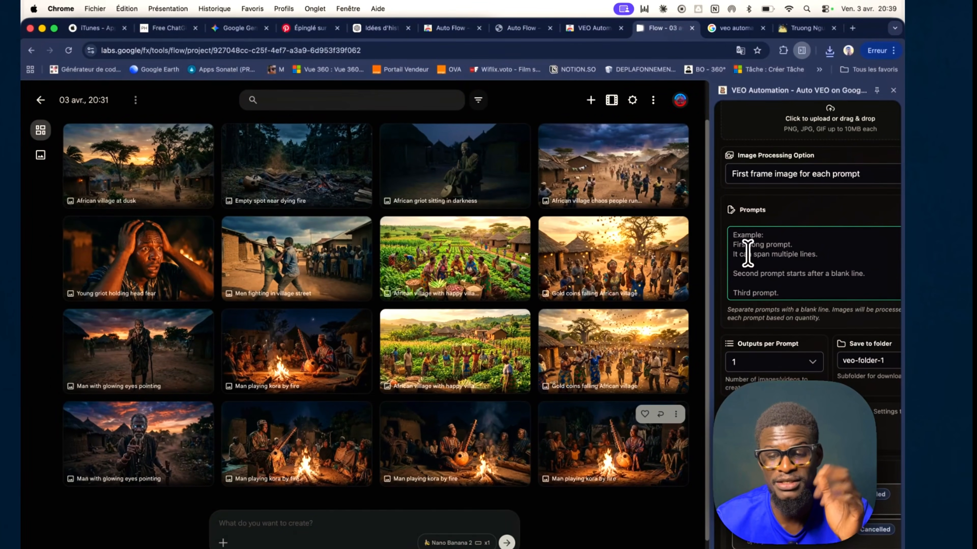
Step: Upload the ten images numbered 1 to 10 from veo-folder-1 in Téléchargements, leaving out the duplicate ending in "(1)"
scroll(825, 237, "up", 5)
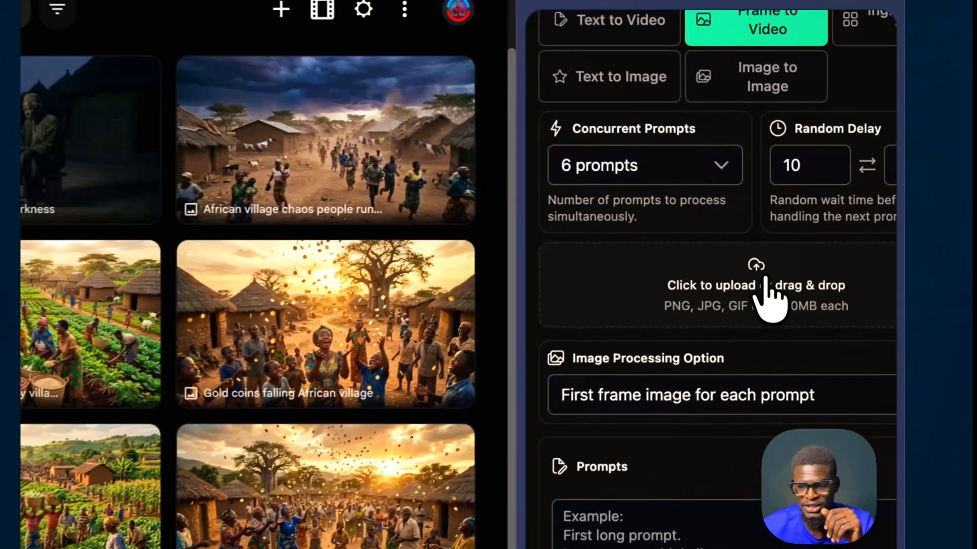
left_click(765, 278)
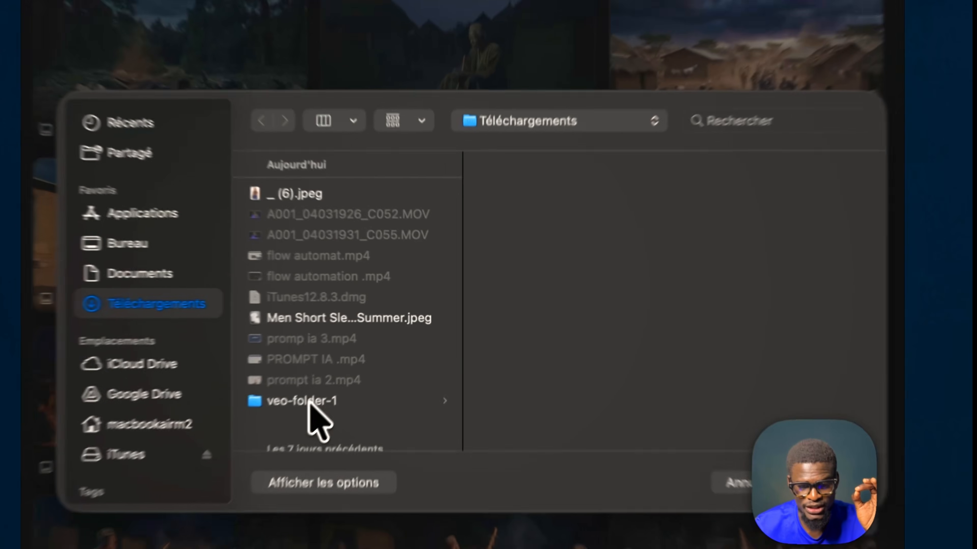
left_click(371, 350)
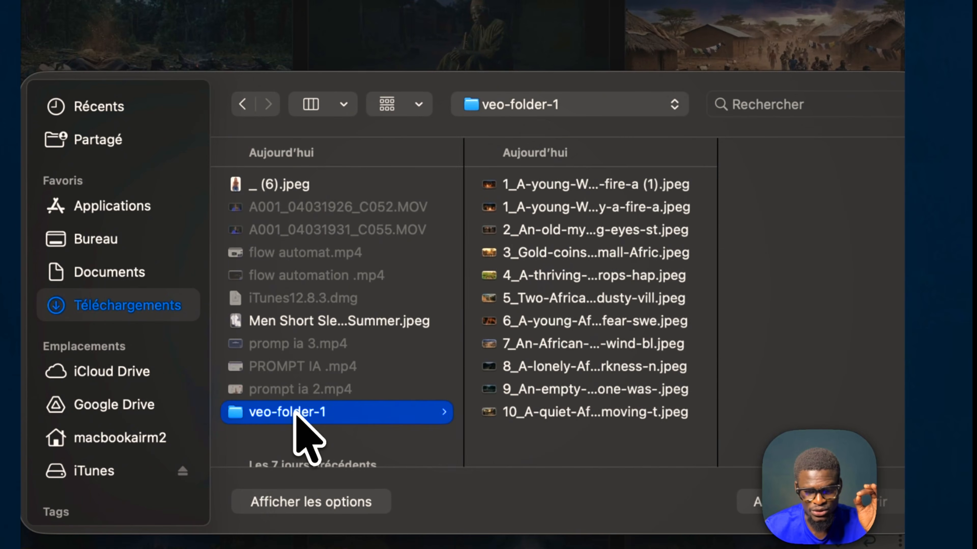
left_click(592, 412)
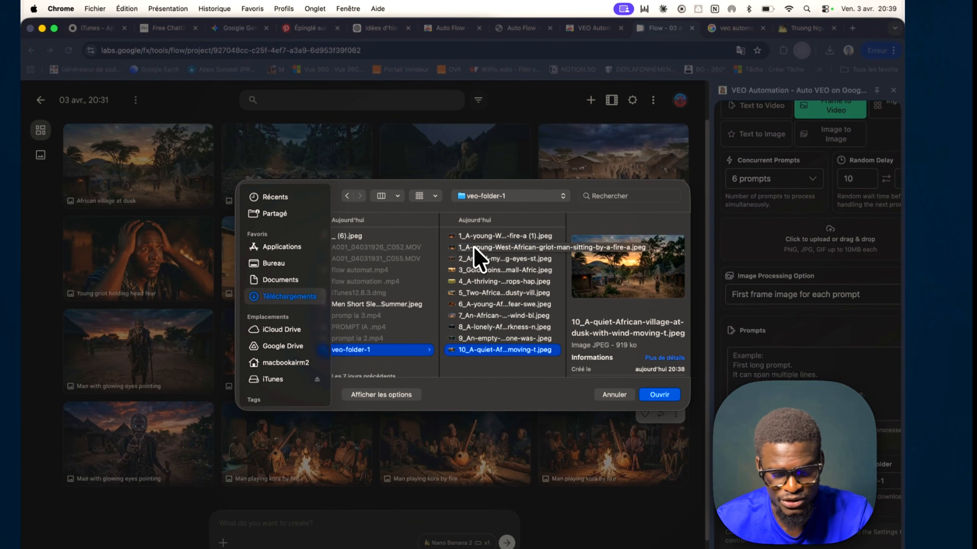
left_click(474, 248, "shift")
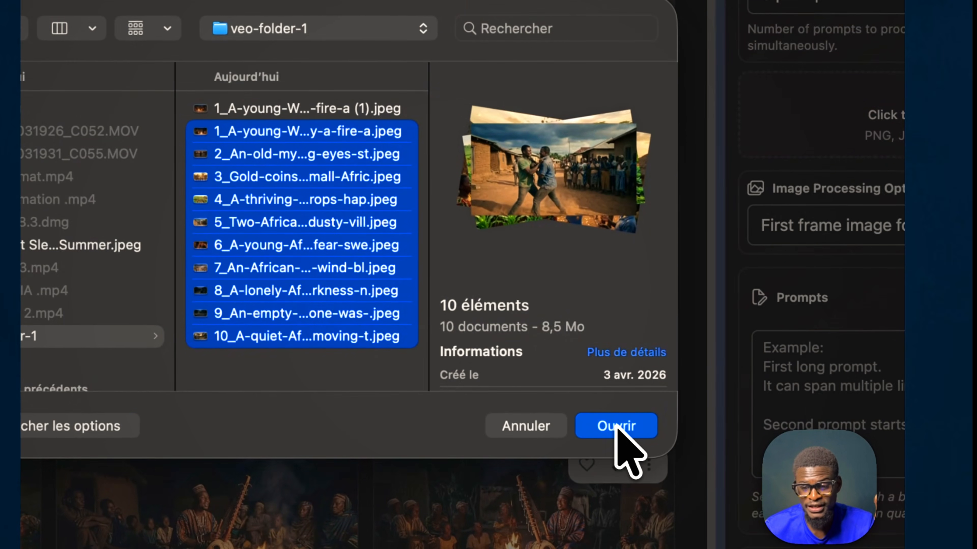
left_click(617, 426)
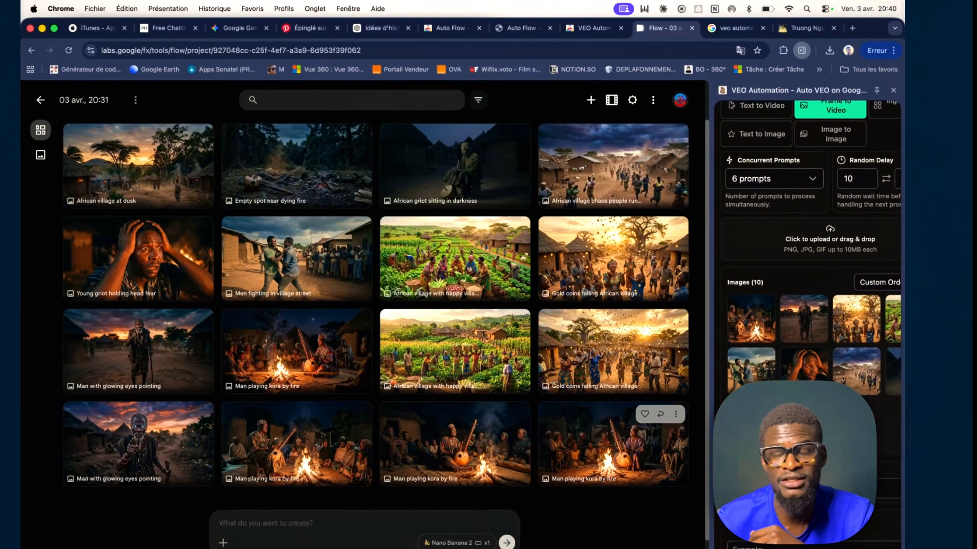
Step: Copy all ten image-animation prompts from the ChatGPT conversation and paste them into the VEO Automation extension's prompts field
scroll(773, 327, "down", 4)
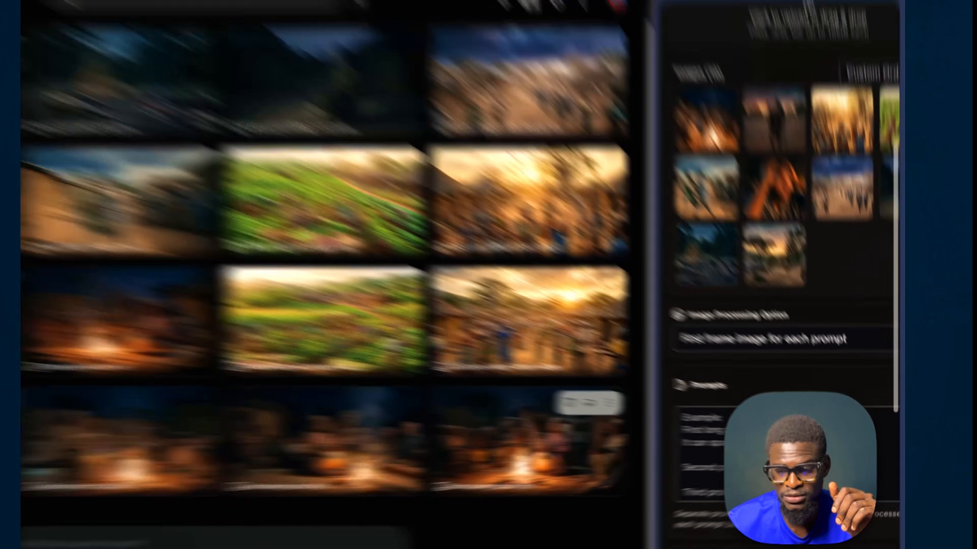
left_click(783, 460)
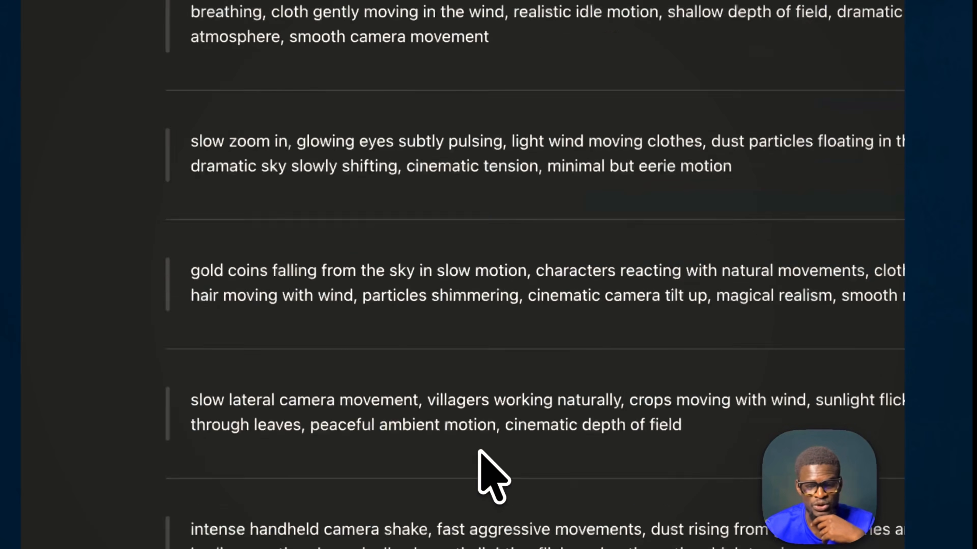
scroll(478, 450, "up", 5)
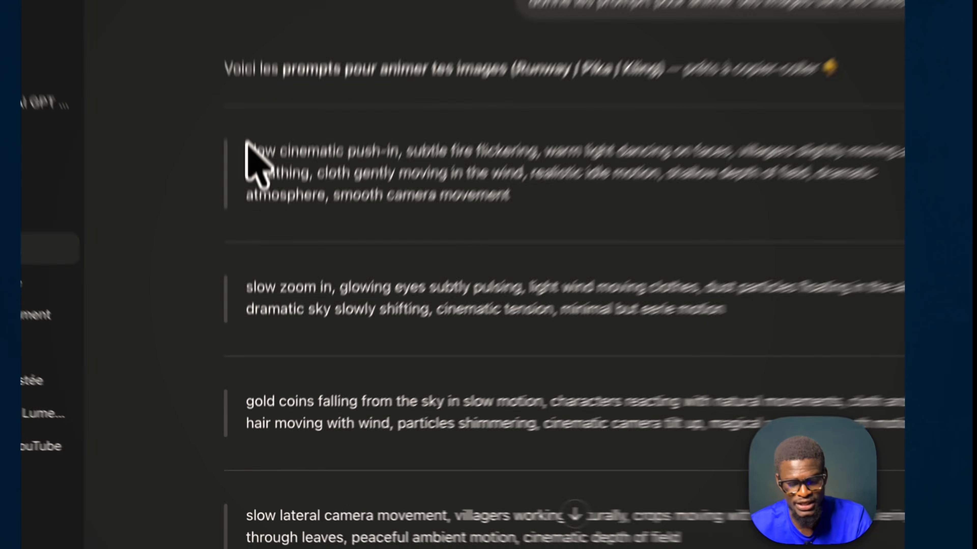
left_click_drag(247, 300, 488, 496)
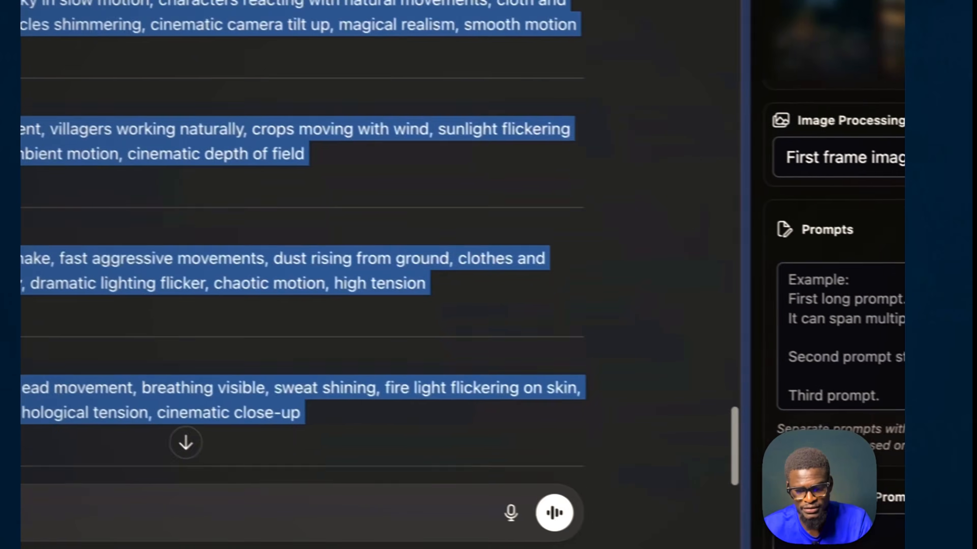
left_click(867, 319)
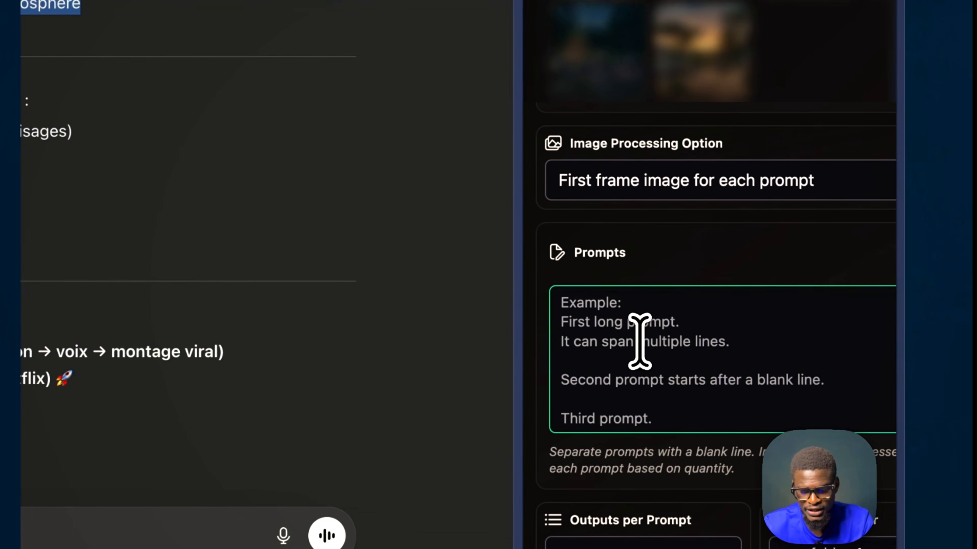
key("super+v")
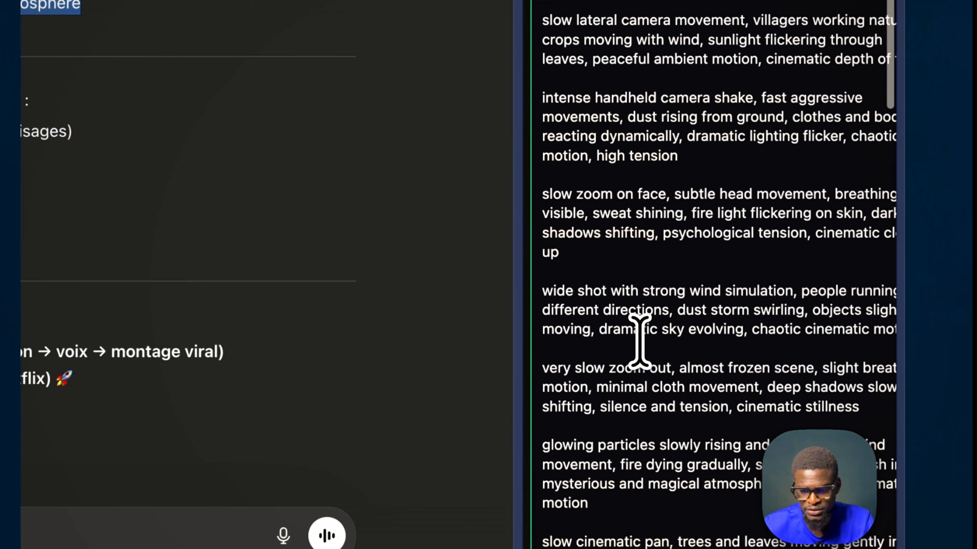
Step: Check the image and video mode paired with each animation prompt, and view the dust particles video being generated in Google Flow
scroll(638, 338, "down", 10)
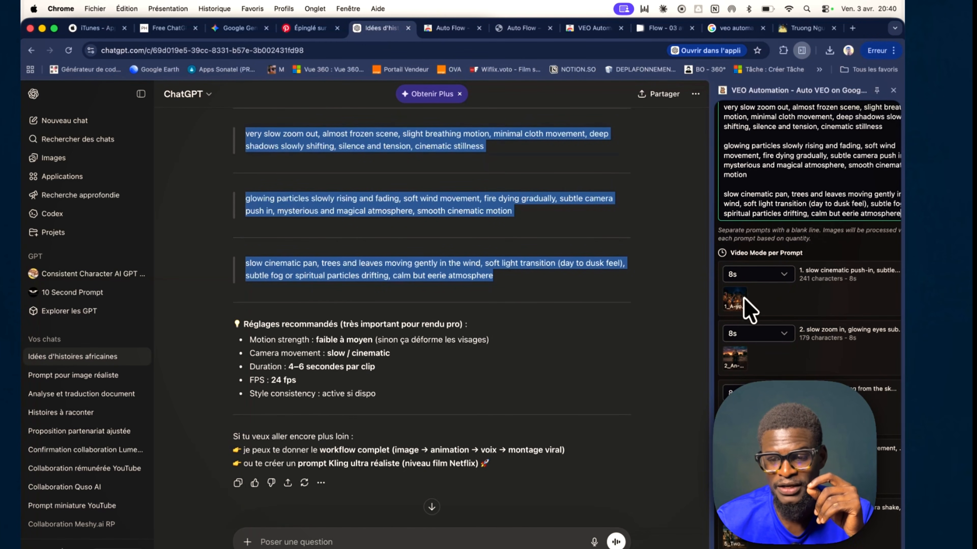
scroll(744, 313, "down", 2)
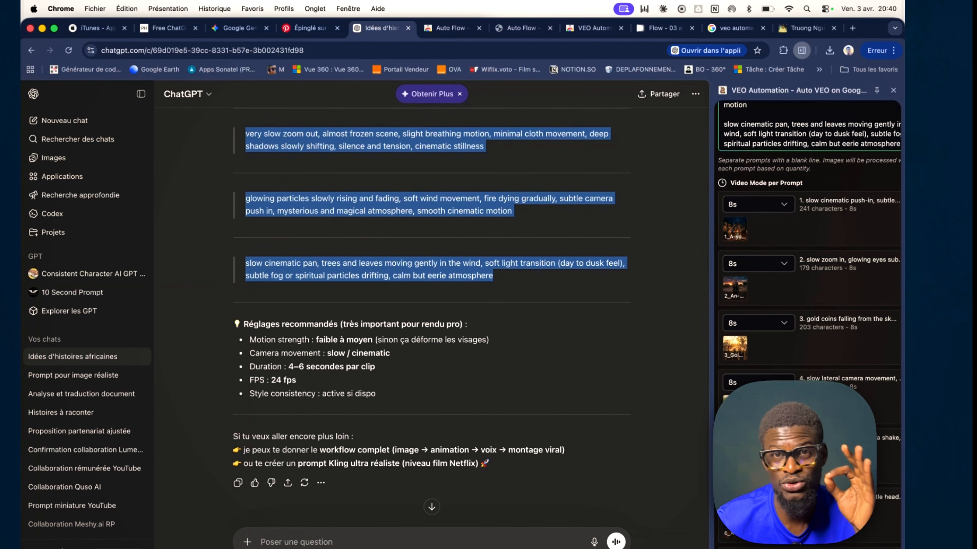
scroll(807, 269, "up", 10)
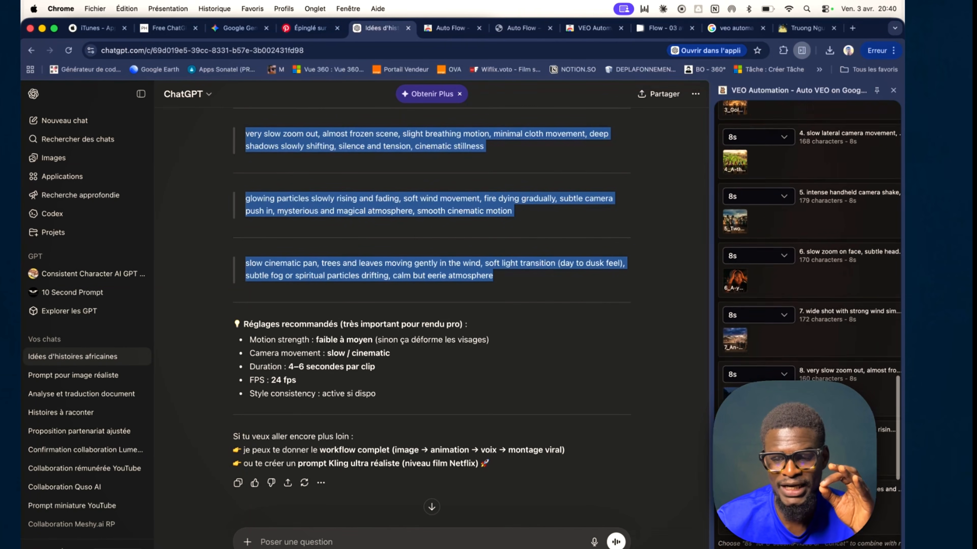
scroll(808, 323, "down", 12)
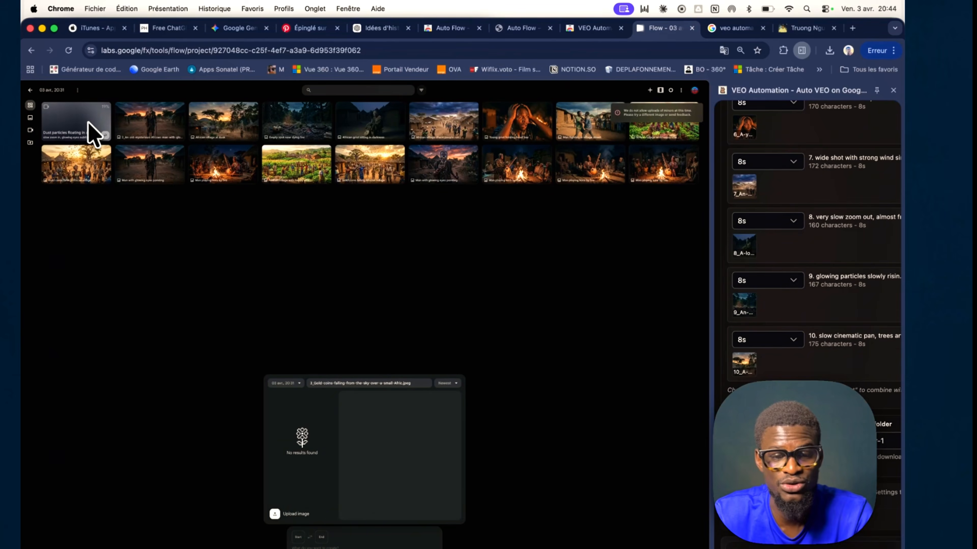
left_click(92, 133)
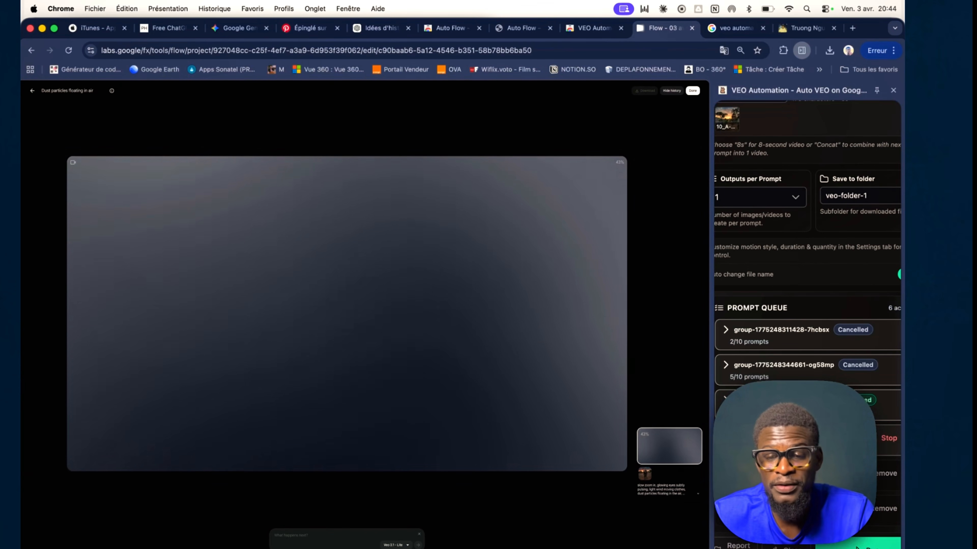